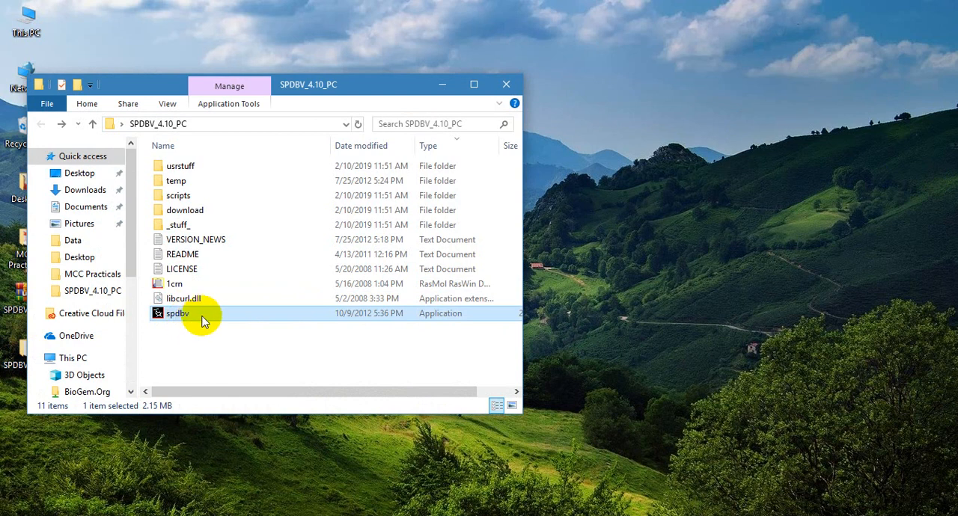
# Step: Launch the spdbv application from the SPDBV_4.10_PC folder, minimize the folder window and dismiss the About window
pyautogui.doubleClick(200, 317)
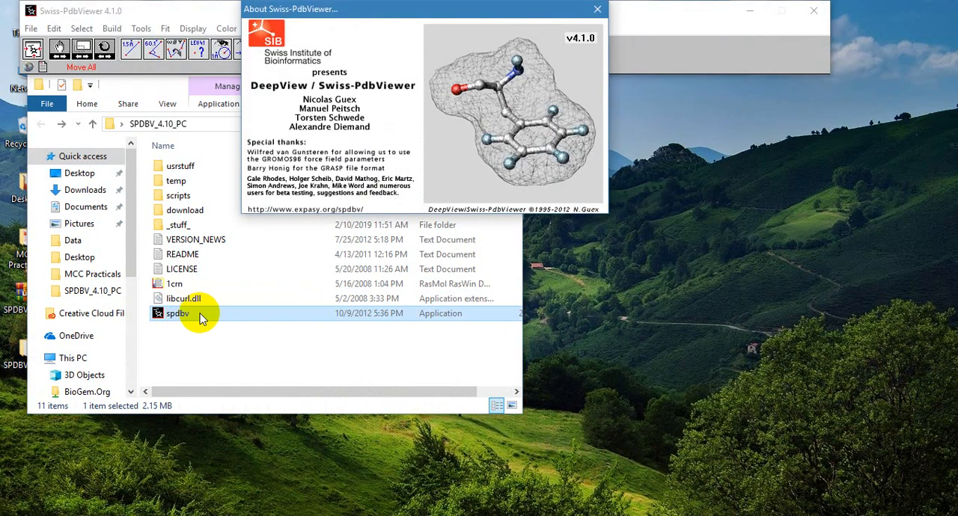
pyautogui.click(284, 352)
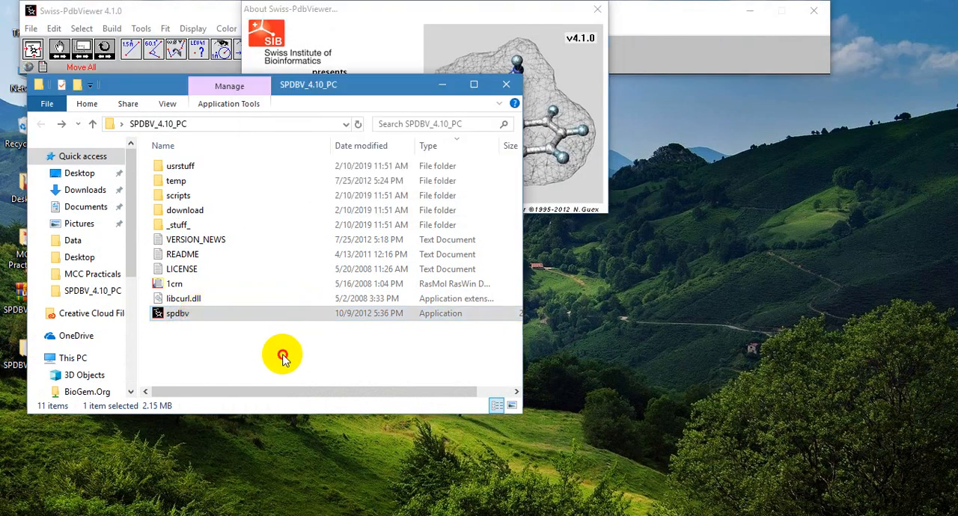
pyautogui.click(442, 84)
pyautogui.click(597, 9)
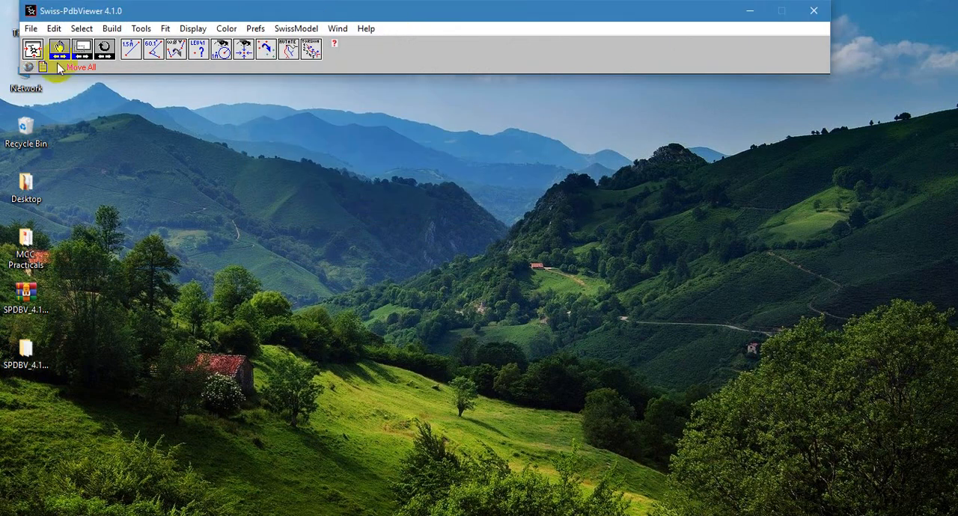
# Step: Open the PDB file 1crn from the SPDBV_4.10_PC folder
pyautogui.click(30, 28)
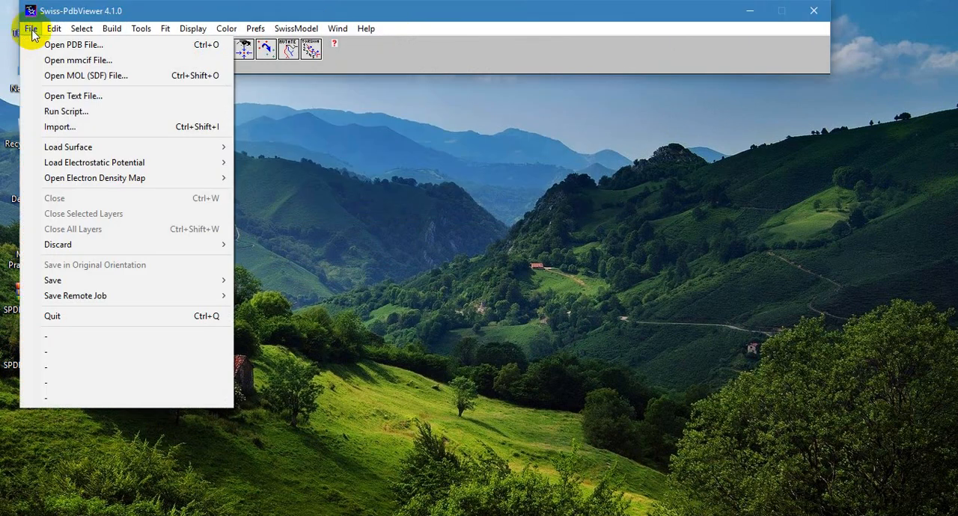
pyautogui.click(57, 44)
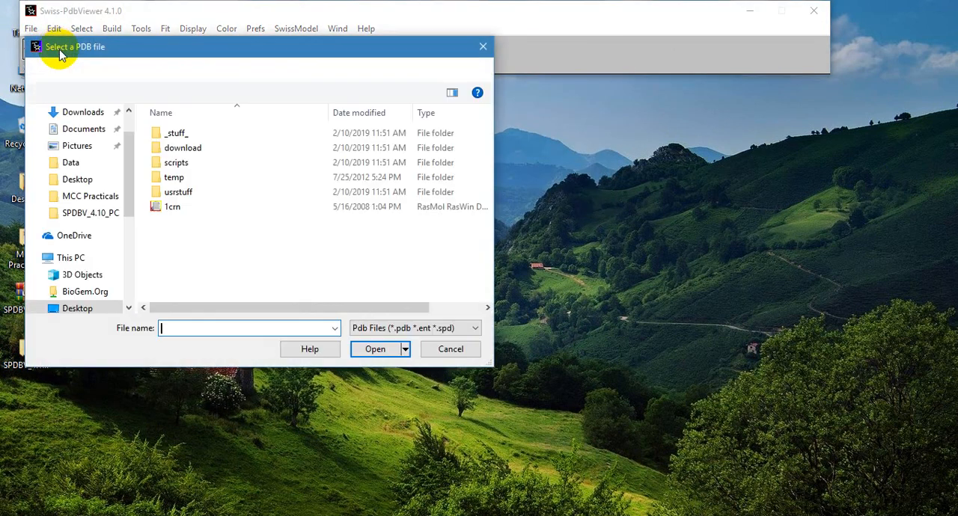
pyautogui.click(171, 207)
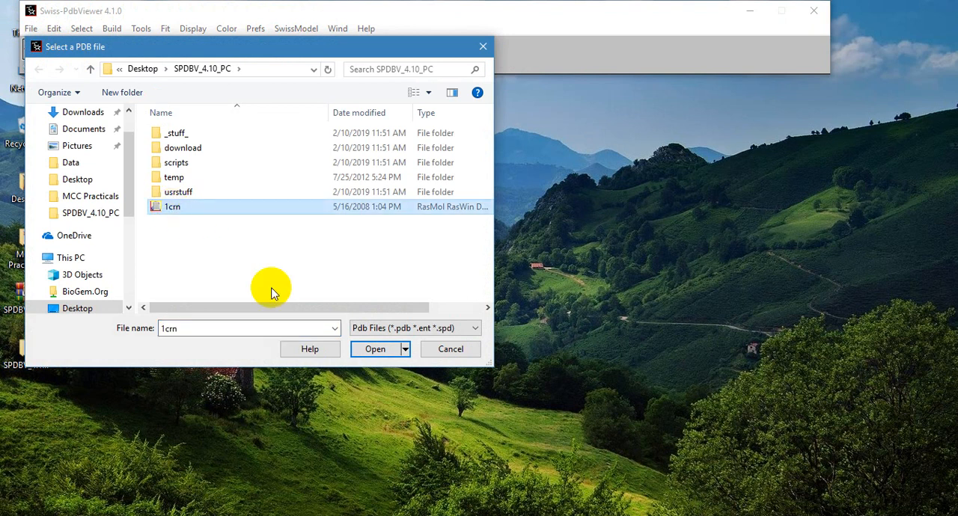
pyautogui.click(372, 348)
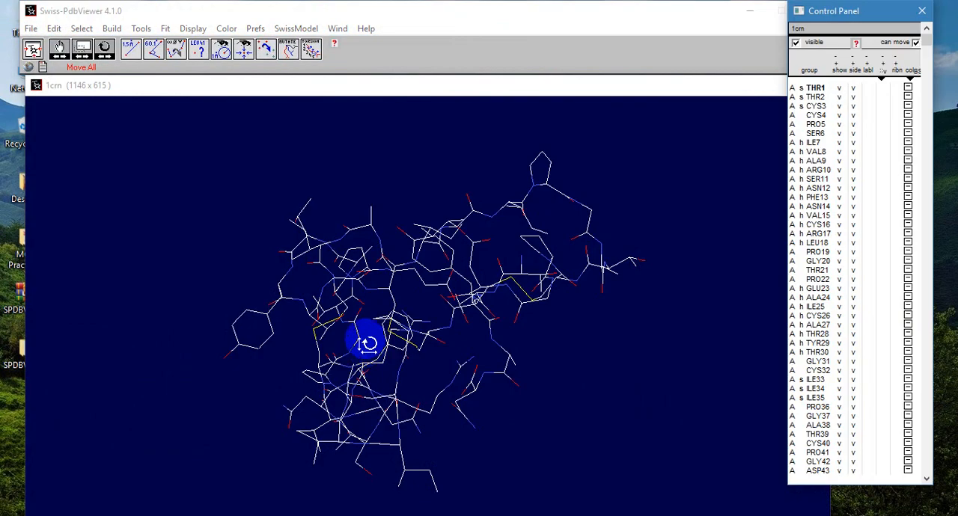
# Step: Reposition the main toolbar window and resize the 1crn structure window to 1138 x 578
pyautogui.click(456, 18)
pyautogui.moveTo(454, 16)
pyautogui.mouseDown()
pyautogui.moveTo(459, 6)
pyautogui.moveTo(456, 17)
pyautogui.mouseUp()
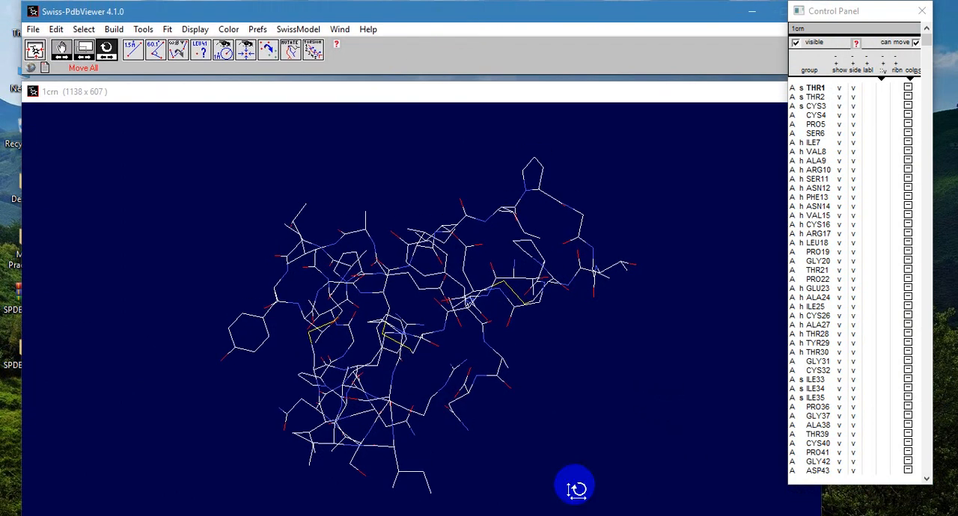
pyautogui.click(627, 471)
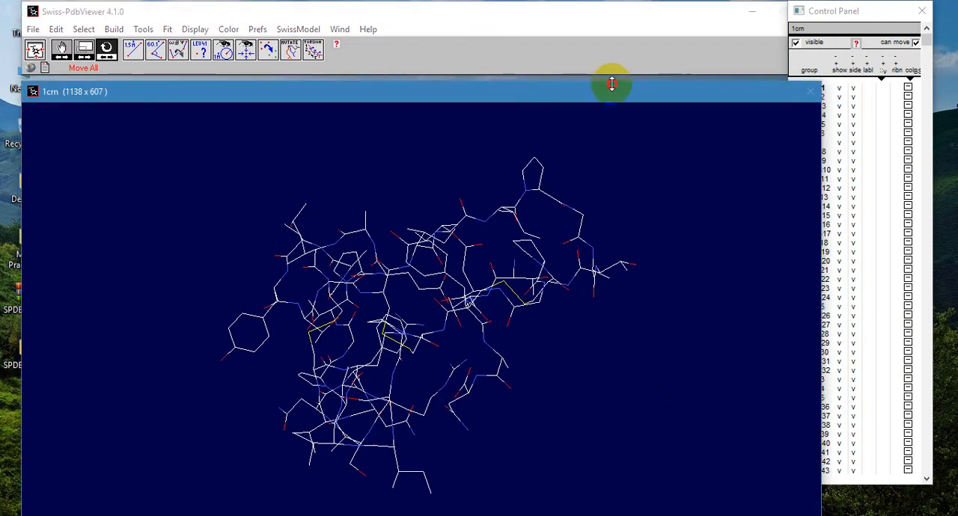
pyautogui.moveTo(611, 83); pyautogui.dragTo(583, 101)
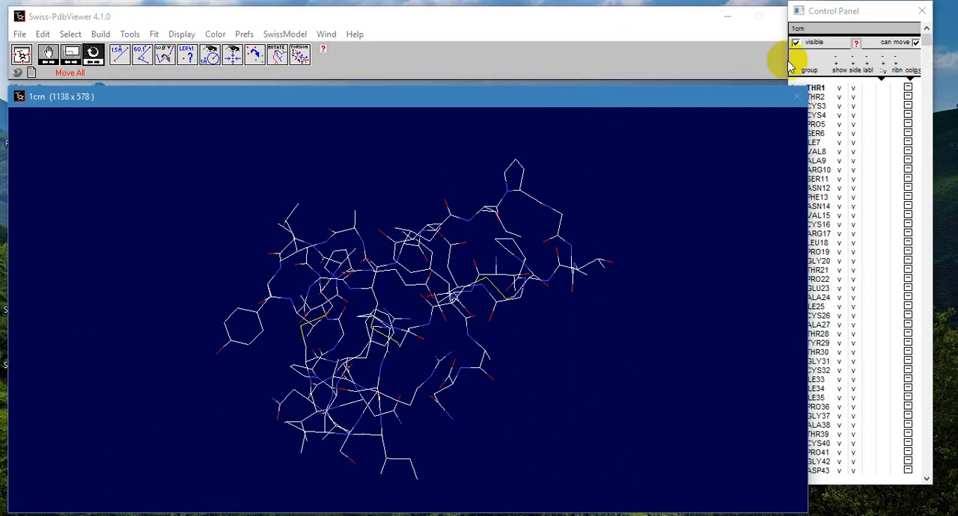
# Step: Move the Control Panel clear of its residue list's overlap with the structure window and narrow the structure window to 1109 x 578
pyautogui.click(841, 11)
pyautogui.moveTo(836, 20); pyautogui.dragTo(855, 26)
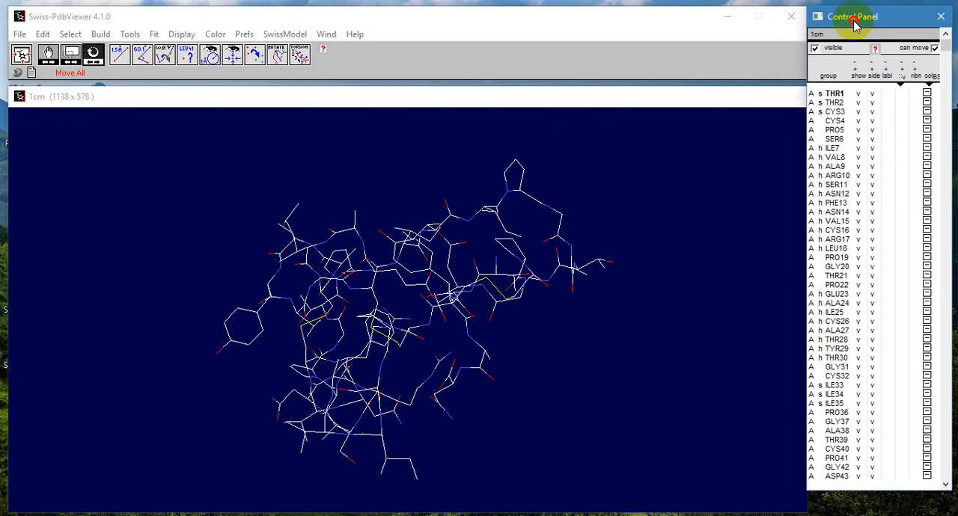
pyautogui.click(661, 20)
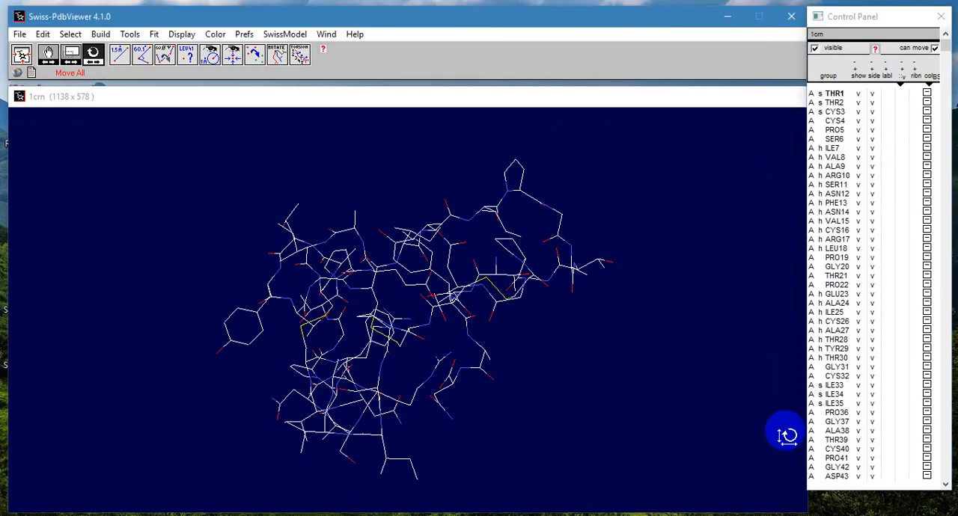
pyautogui.click(806, 491)
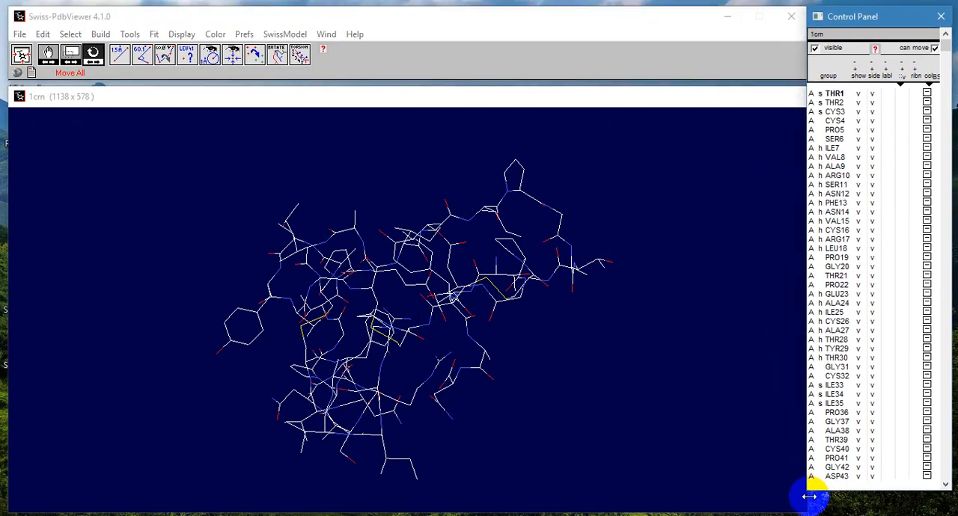
pyautogui.moveTo(809, 496); pyautogui.dragTo(787, 496)
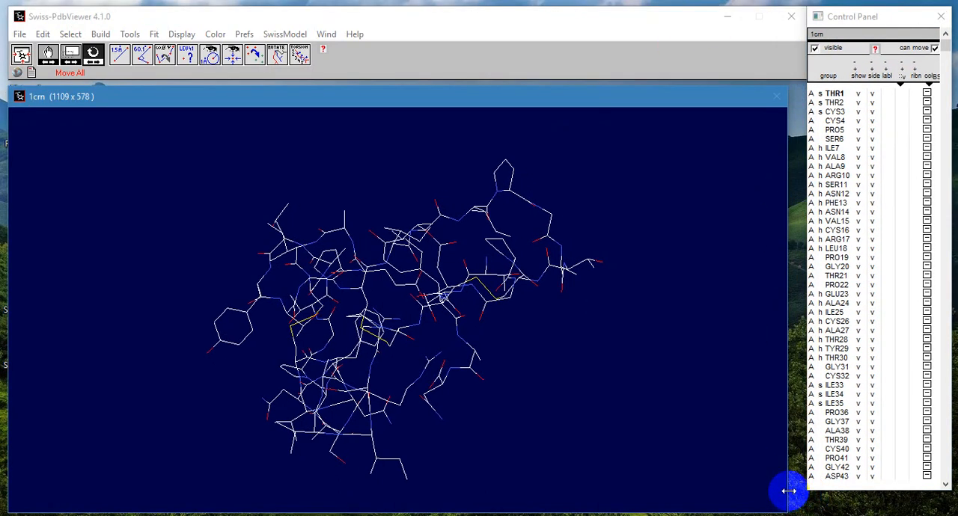
# Step: Narrow the main toolbar window to the structure window's width, then realign the Control Panel beside it and make it taller
pyautogui.click(647, 18)
pyautogui.moveTo(866, 18); pyautogui.dragTo(860, 89)
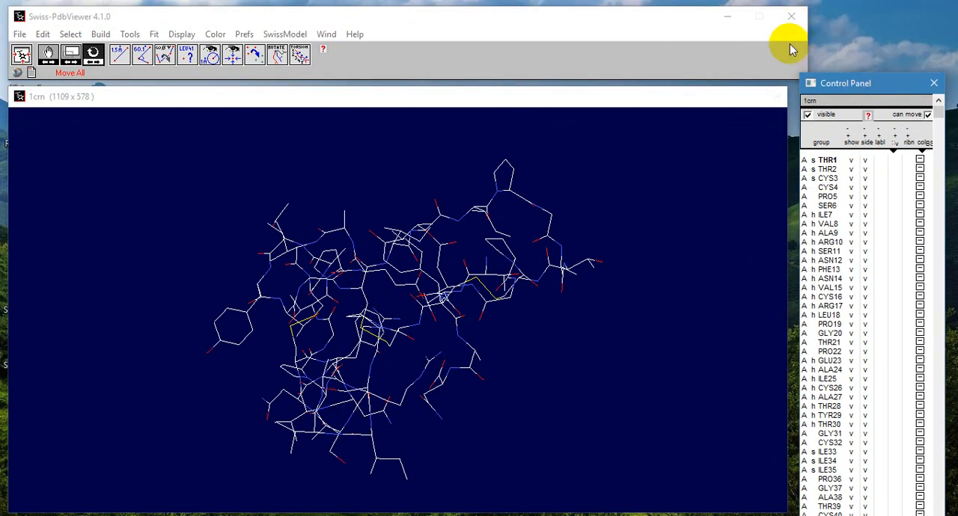
pyautogui.moveTo(808, 44); pyautogui.dragTo(788, 45)
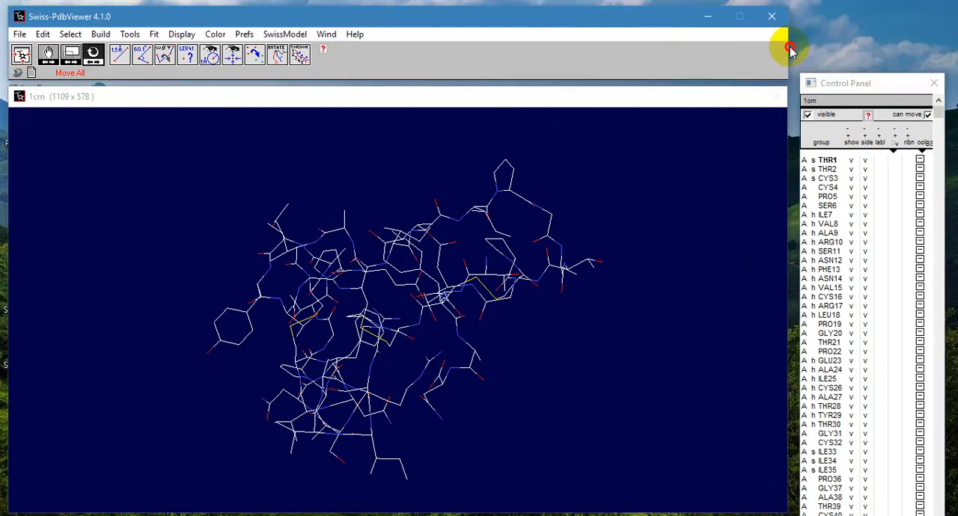
pyautogui.moveTo(844, 88); pyautogui.dragTo(844, 25)
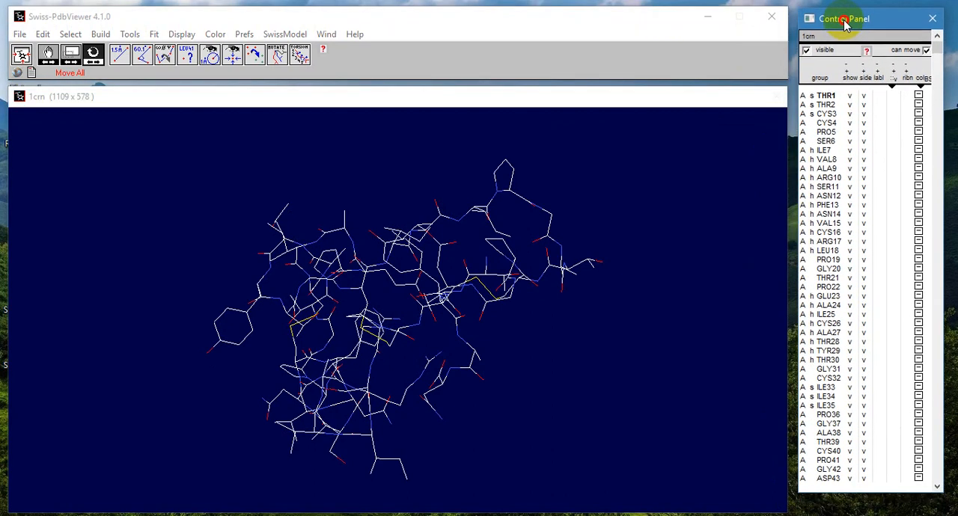
pyautogui.moveTo(856, 495); pyautogui.dragTo(854, 507)
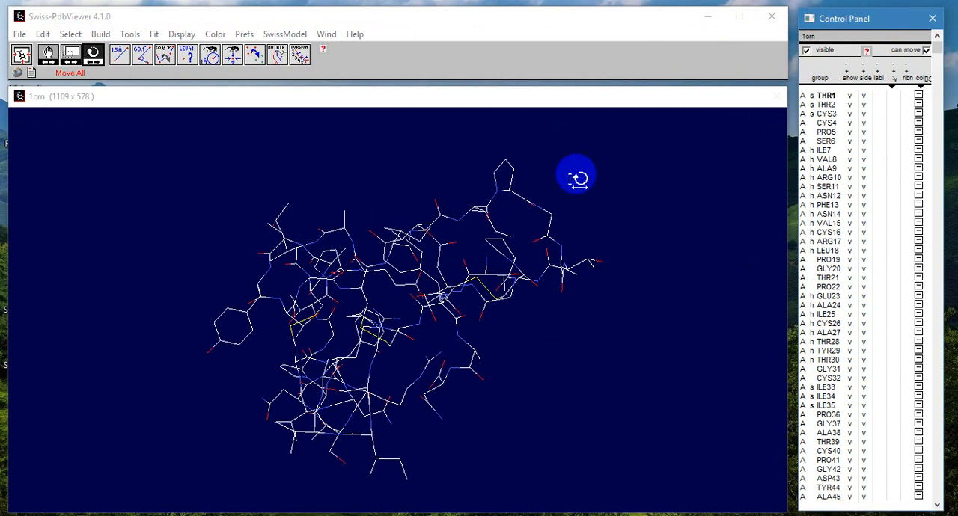
# Step: Inspect the 1crn molecule by rotating it and zooming in, and fit the whole structure back into the view
pyautogui.moveTo(434, 216); pyautogui.dragTo(534, 355)
pyautogui.click(73, 57)
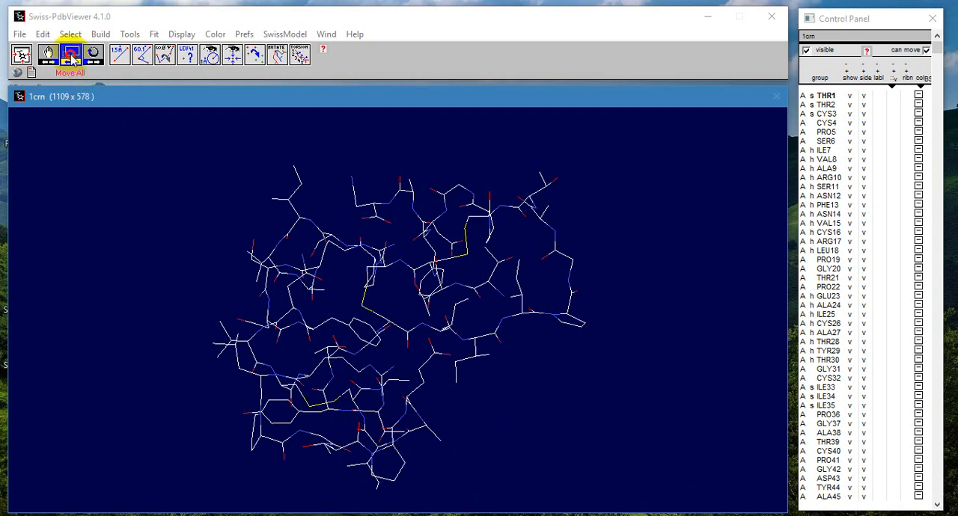
pyautogui.moveTo(294, 283); pyautogui.dragTo(424, 205)
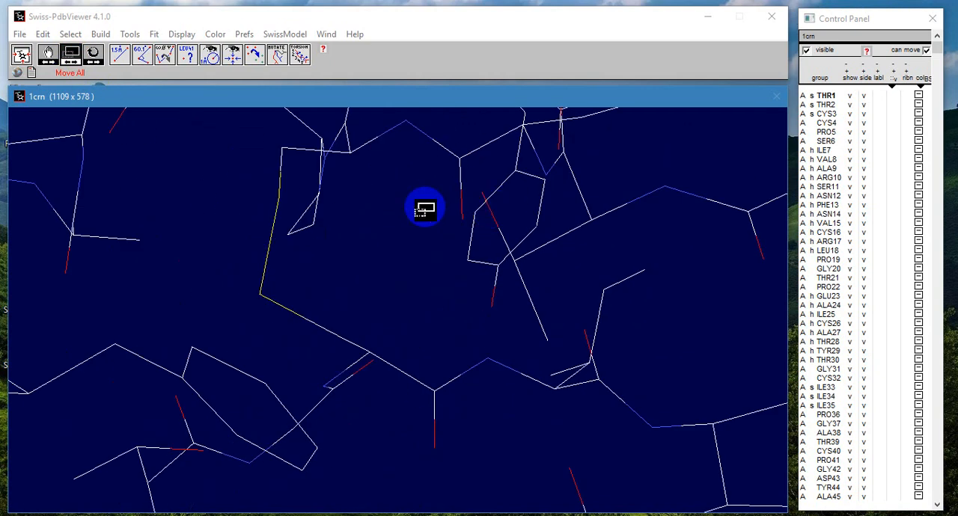
pyautogui.click(93, 54)
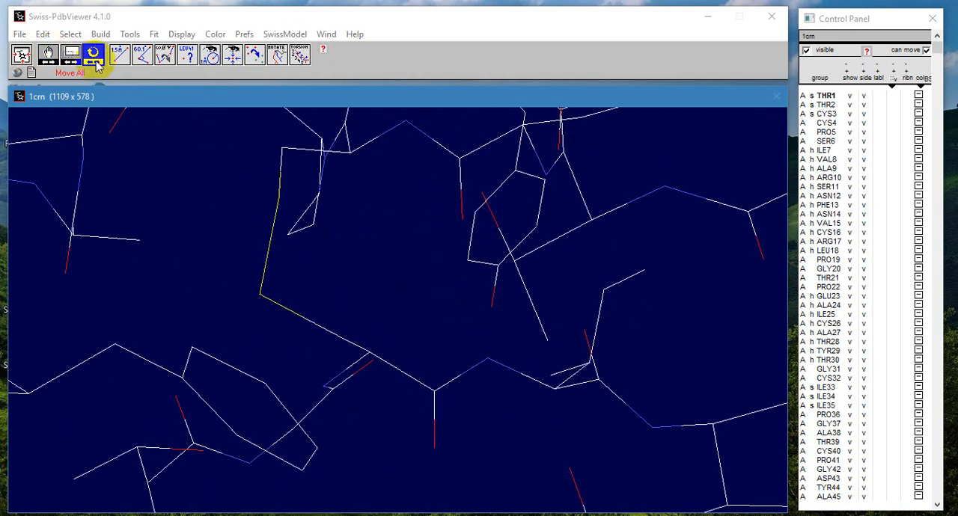
pyautogui.moveTo(314, 220); pyautogui.dragTo(371, 250)
pyautogui.click(21, 54)
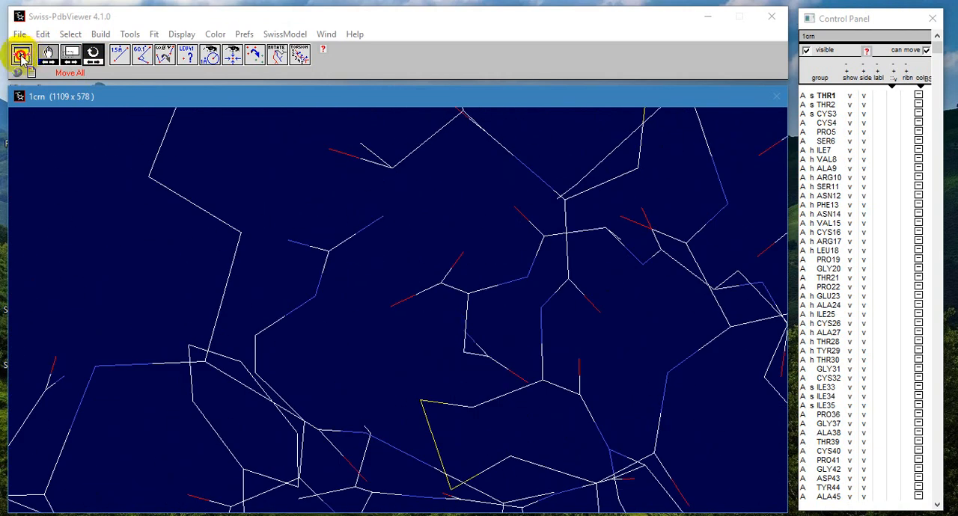
# Step: Translate the molecule within the view, rotate it, and recenter it to examine it from another orientation
pyautogui.click(48, 54)
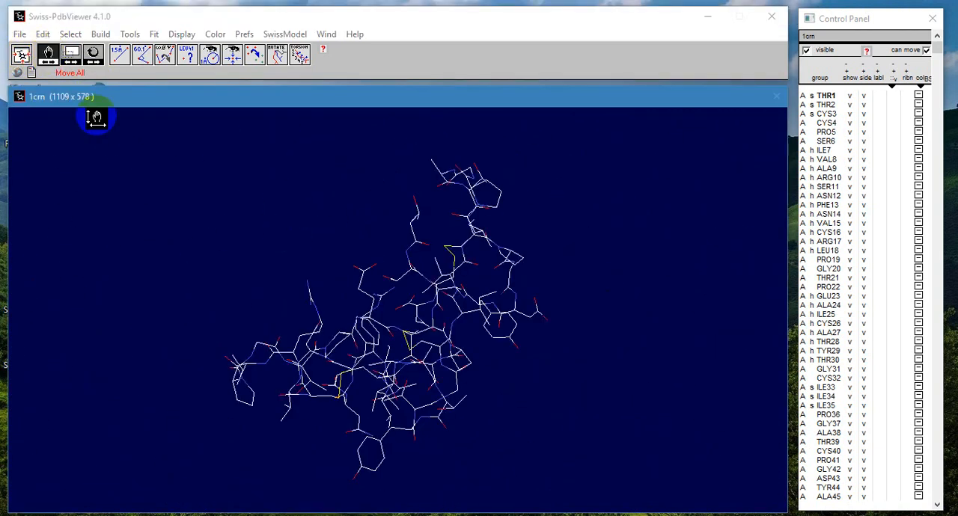
pyautogui.moveTo(341, 299); pyautogui.dragTo(517, 313)
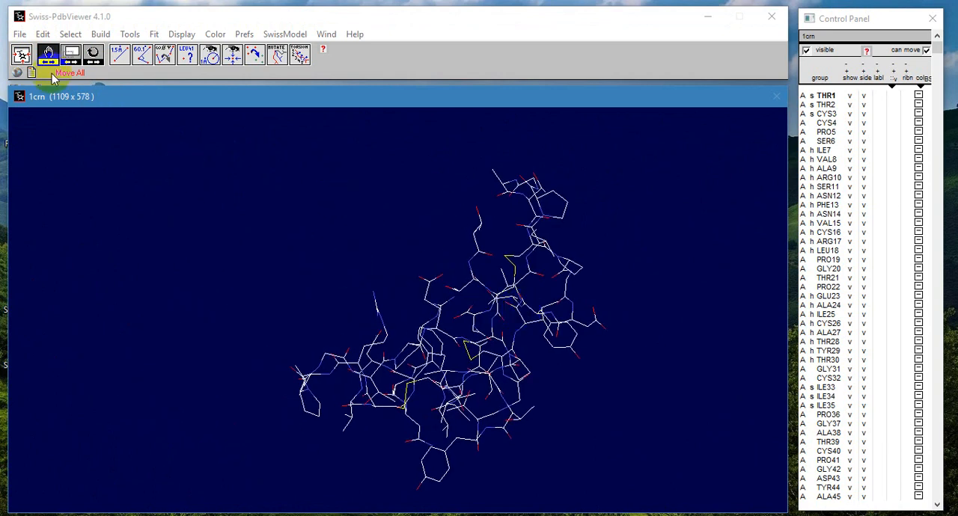
pyautogui.click(94, 60)
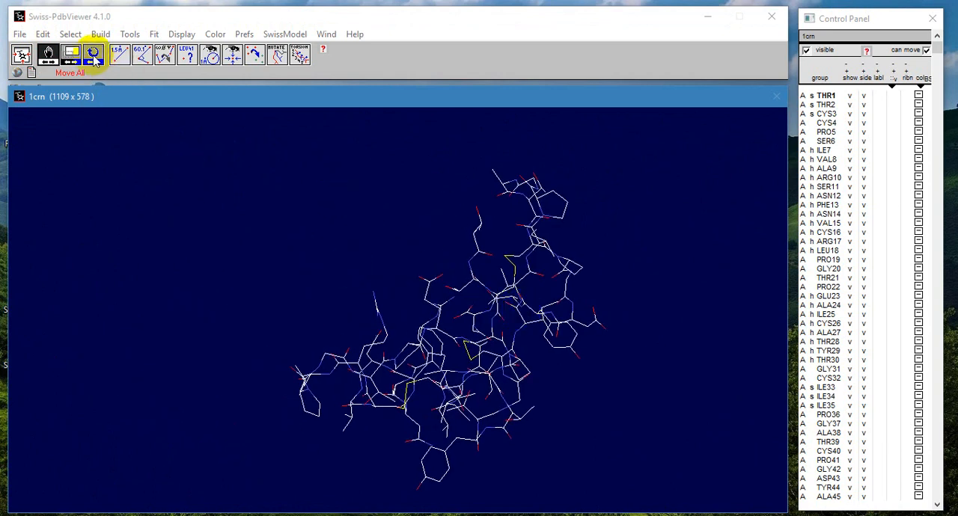
pyautogui.moveTo(391, 300); pyautogui.dragTo(340, 313)
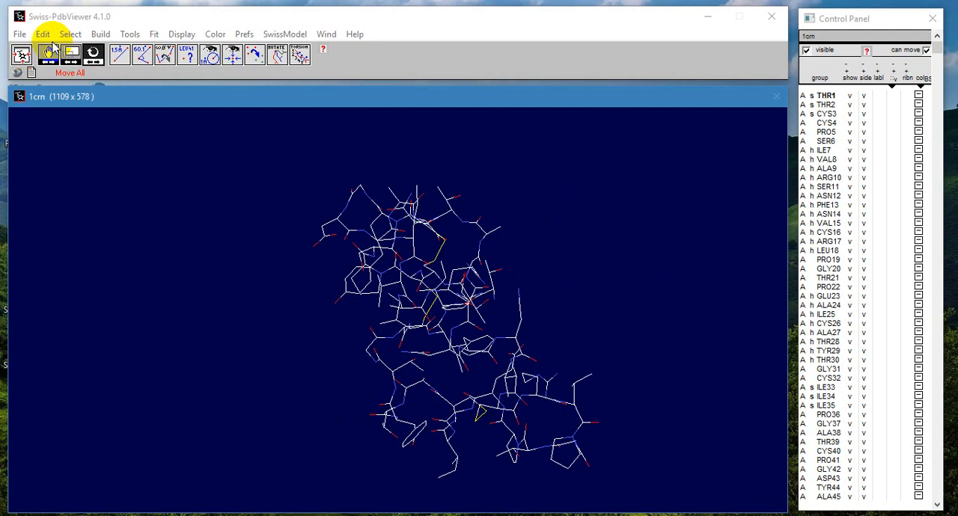
pyautogui.click(31, 57)
pyautogui.moveTo(416, 273)
pyautogui.mouseDown()
pyautogui.moveTo(359, 300)
pyautogui.moveTo(352, 315)
pyautogui.moveTo(440, 306)
pyautogui.moveTo(427, 289)
pyautogui.moveTo(411, 321)
pyautogui.moveTo(461, 232)
pyautogui.mouseUp()
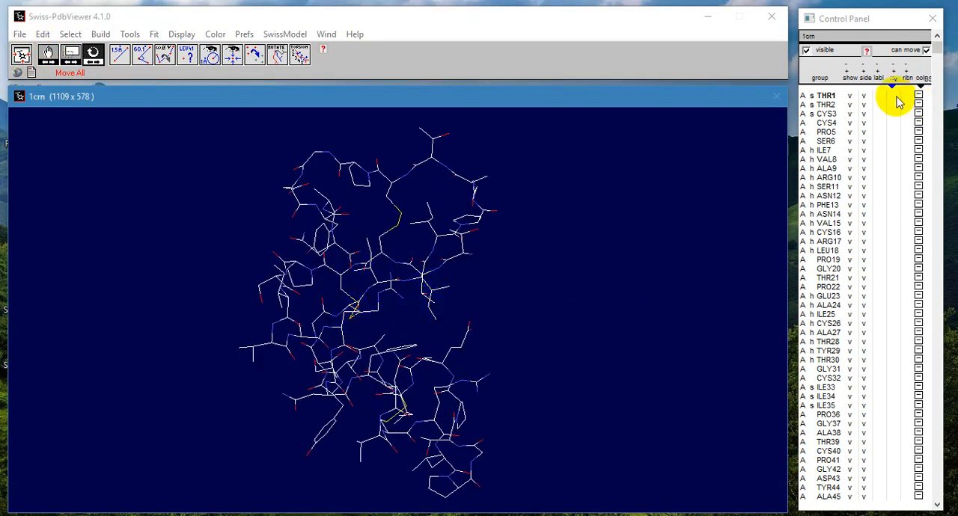
# Step: Show the dot surface for all residues, rotate the molecule to examine it, and hide the dot surface again
pyautogui.click(897, 95)
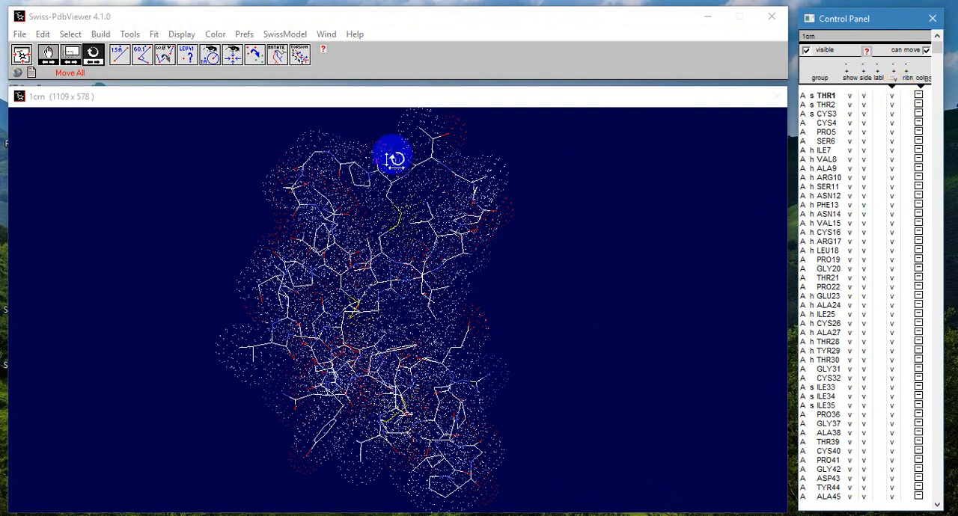
pyautogui.moveTo(391, 154); pyautogui.dragTo(427, 278)
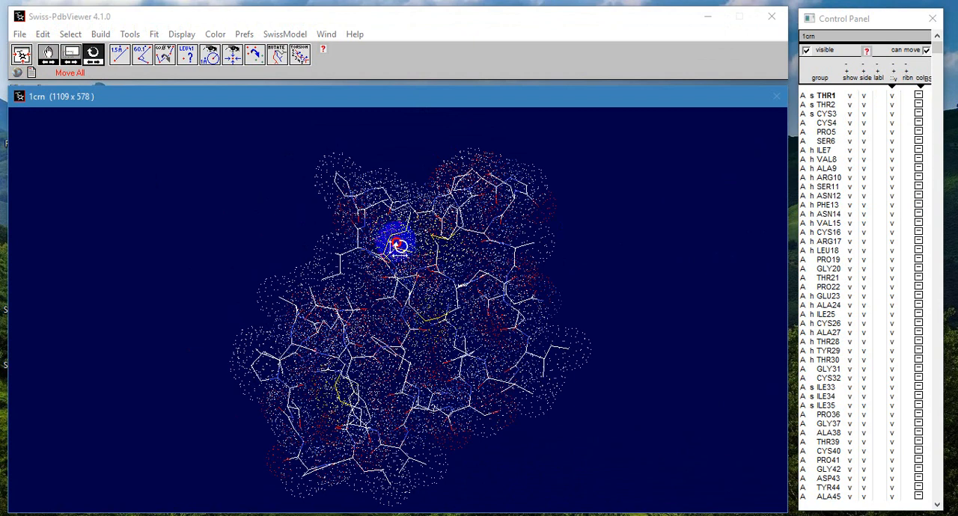
pyautogui.moveTo(397, 246); pyautogui.dragTo(519, 270)
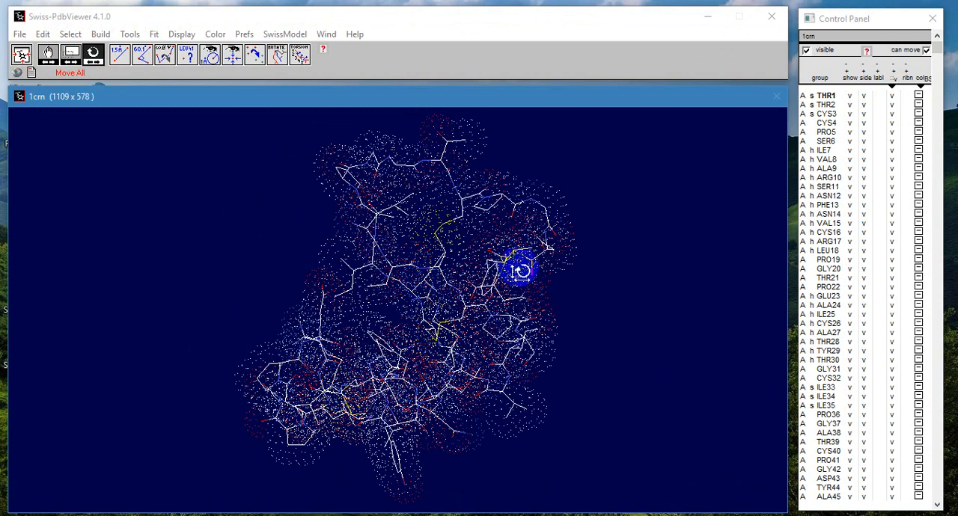
pyautogui.click(892, 93)
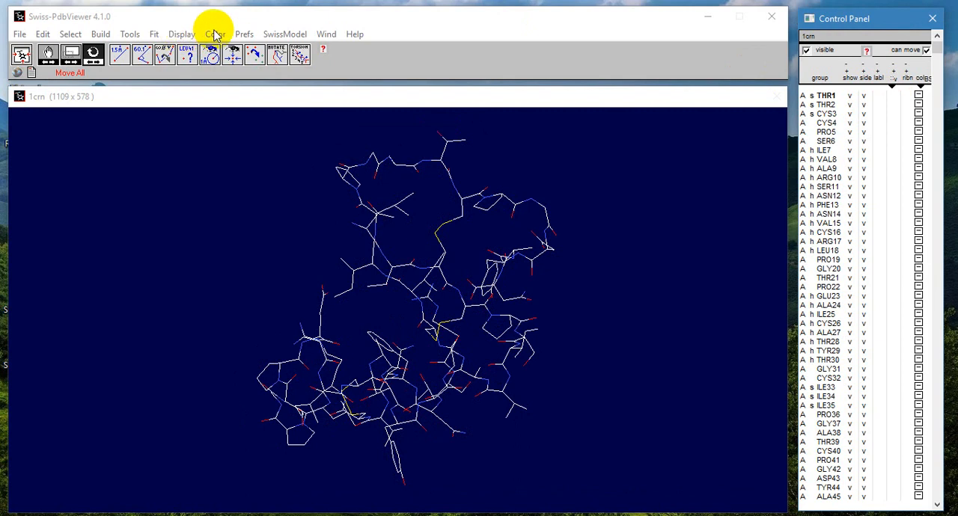
# Step: Render the 1crn molecule in solid 3D and rotate it to view the structure
pyautogui.click(181, 34)
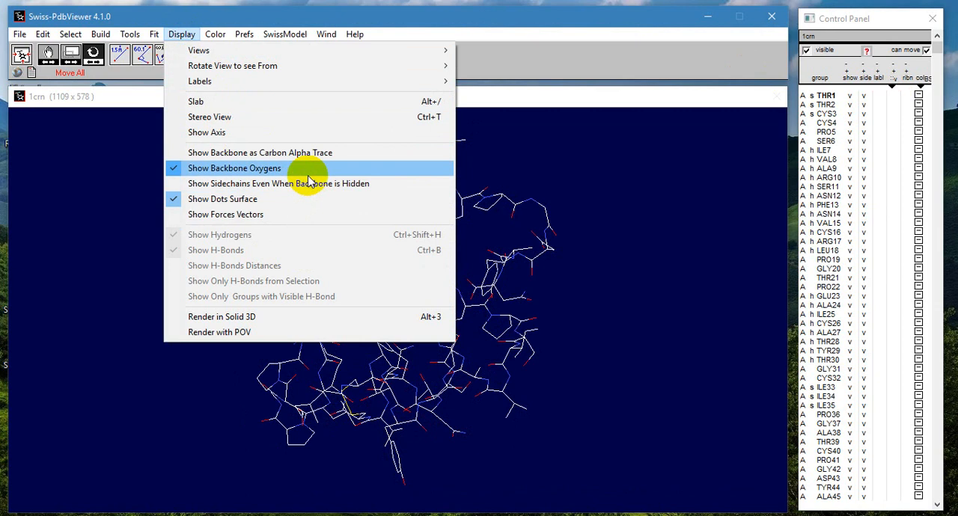
pyautogui.click(306, 316)
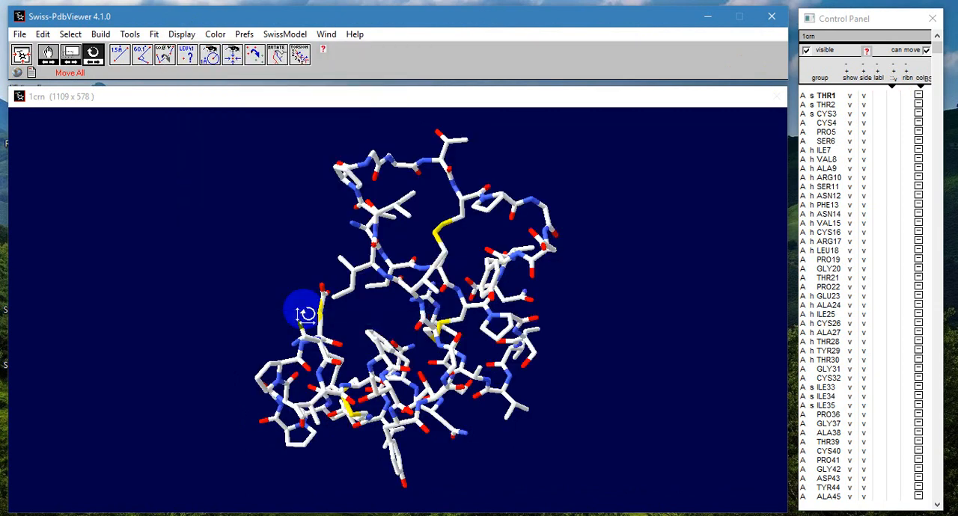
pyautogui.moveTo(349, 222); pyautogui.dragTo(463, 372)
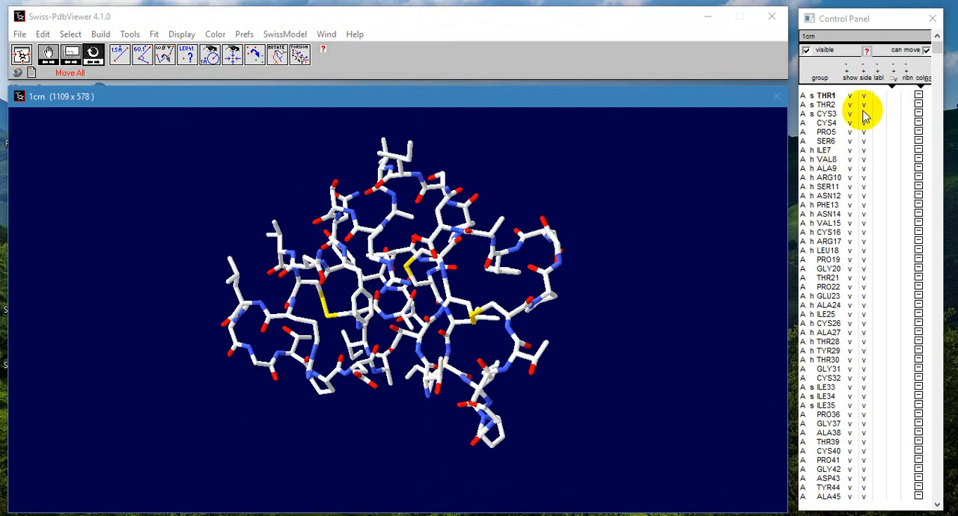
# Step: Hide the side chains of all residues and rotate the molecule to view the remaining backbone
pyautogui.click(866, 95)
pyautogui.moveTo(452, 231)
pyautogui.mouseDown()
pyautogui.moveTo(438, 214)
pyautogui.moveTo(389, 285)
pyautogui.moveTo(438, 342)
pyautogui.moveTo(507, 353)
pyautogui.moveTo(427, 357)
pyautogui.moveTo(421, 381)
pyautogui.moveTo(387, 321)
pyautogui.moveTo(389, 303)
pyautogui.mouseUp()
pyautogui.click(389, 368)
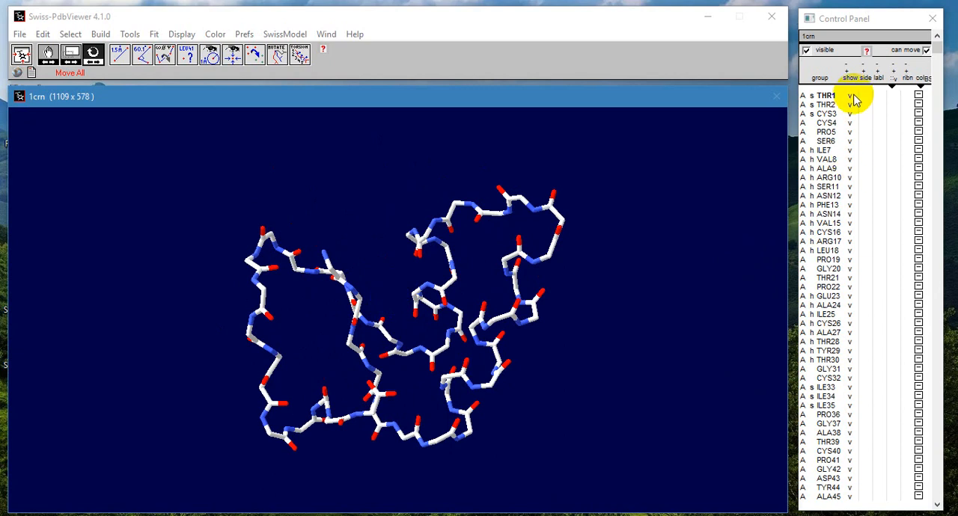
# Step: Hide the backbone of all residues, show their ribbons instead, and rotate the molecule to view the ribbon structure
pyautogui.click(847, 86)
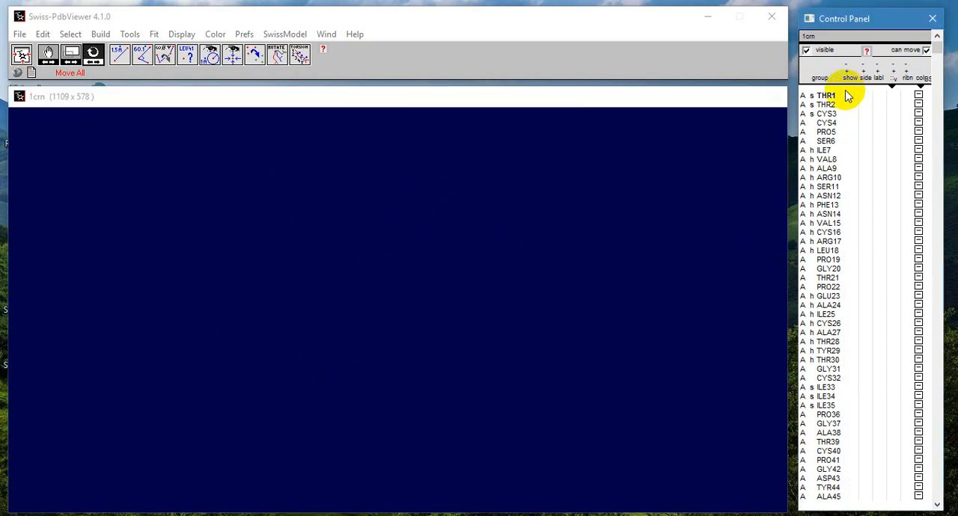
pyautogui.click(908, 93)
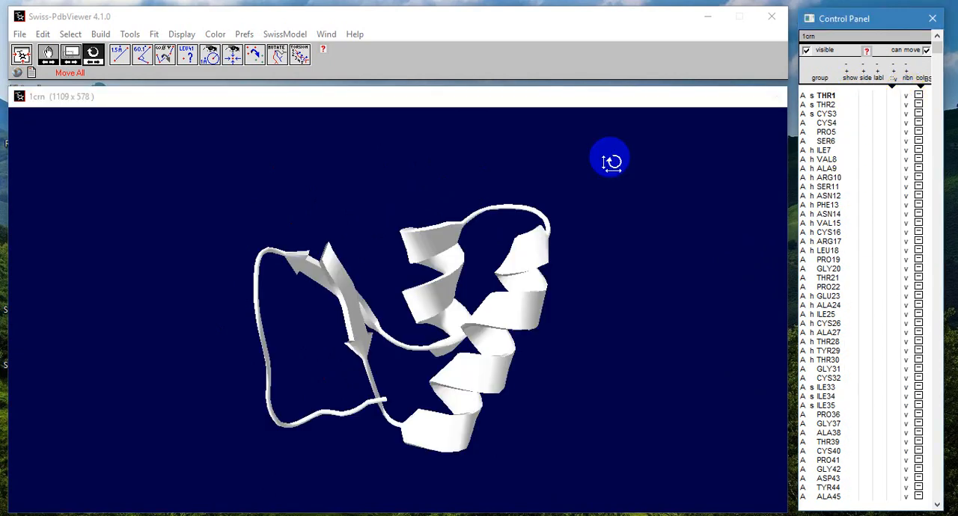
pyautogui.moveTo(422, 276)
pyautogui.mouseDown()
pyautogui.moveTo(468, 338)
pyautogui.moveTo(418, 322)
pyautogui.moveTo(278, 222)
pyautogui.mouseUp()
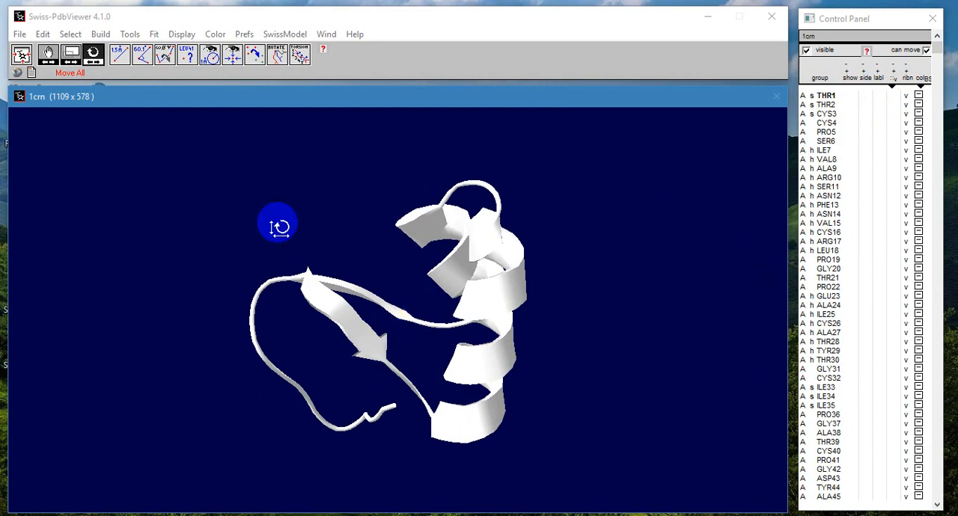
# Step: Color the ribbon by secondary structure and rotate the molecule to examine the colored helices, sheets and coils
pyautogui.click(215, 34)
pyautogui.moveTo(238, 52)
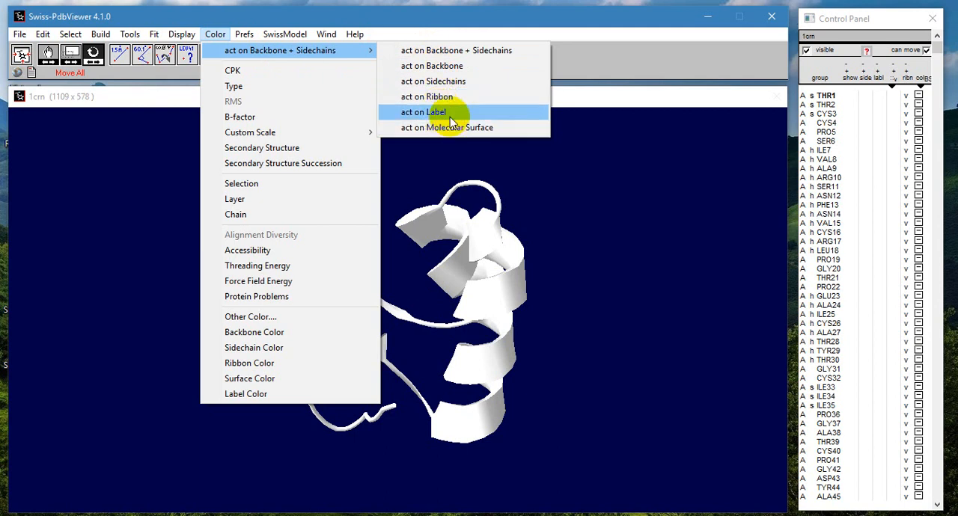
pyautogui.click(457, 99)
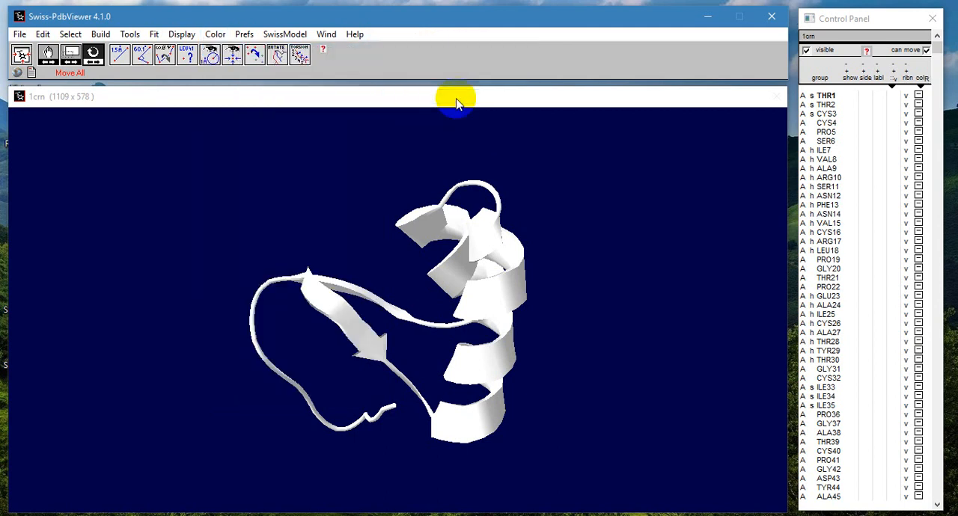
pyautogui.click(215, 34)
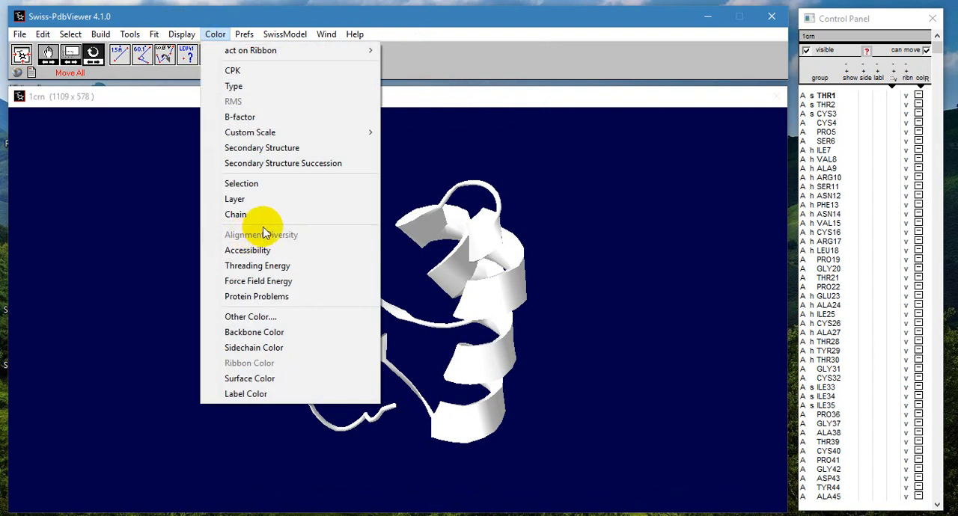
pyautogui.click(295, 147)
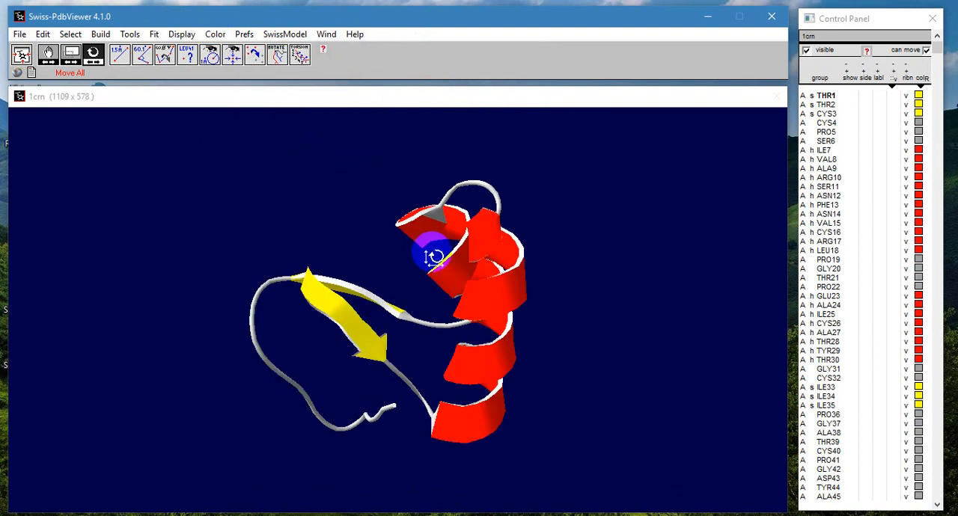
pyautogui.moveTo(458, 263); pyautogui.dragTo(513, 317)
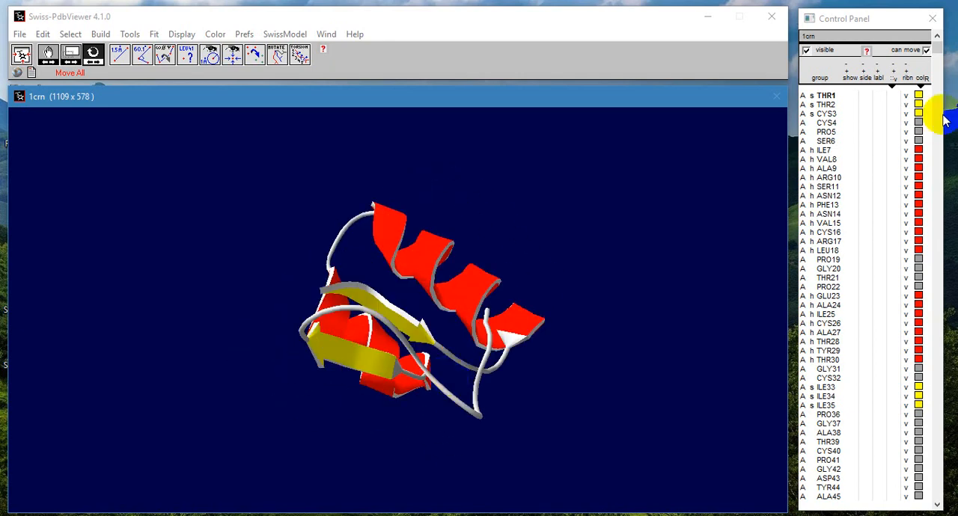
# Step: Hide the ribbons, show the backbone and side chains of all residues, and rotate the molecule
pyautogui.click(903, 96)
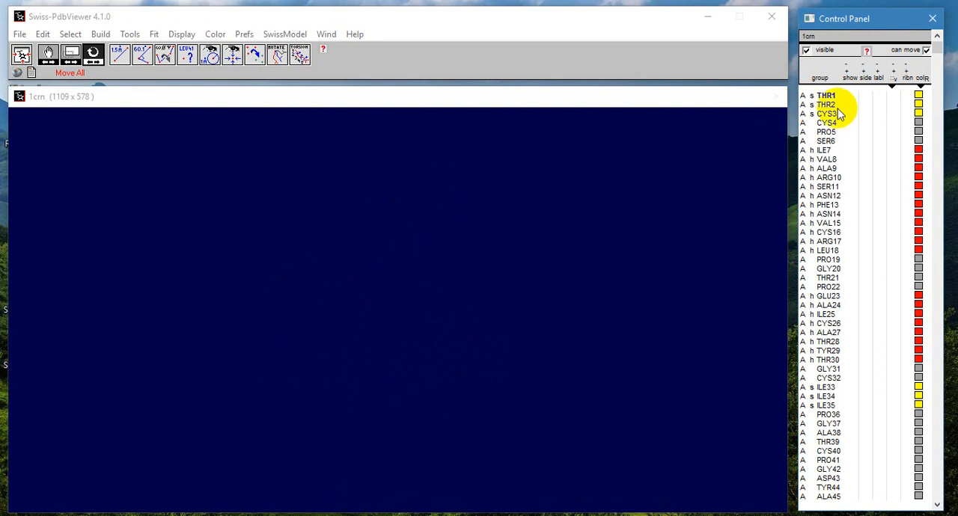
pyautogui.click(853, 97)
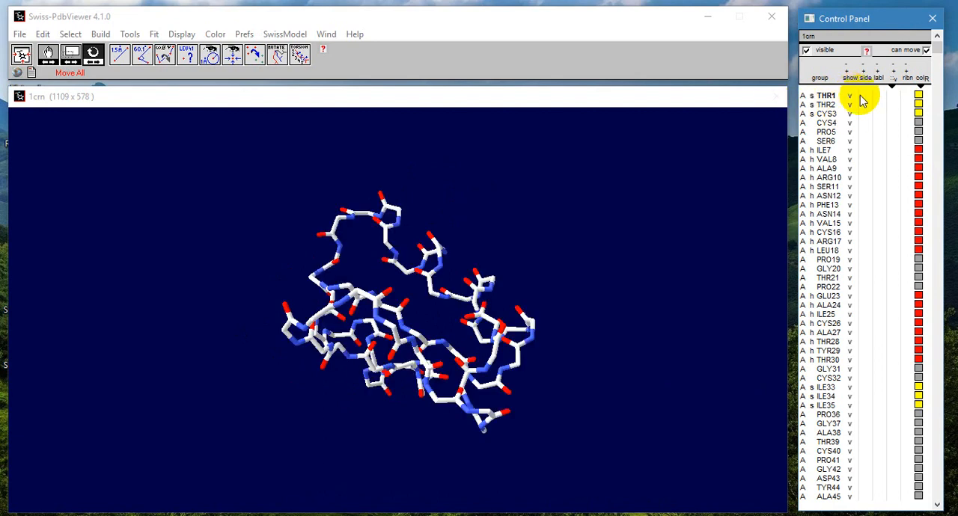
pyautogui.click(865, 96)
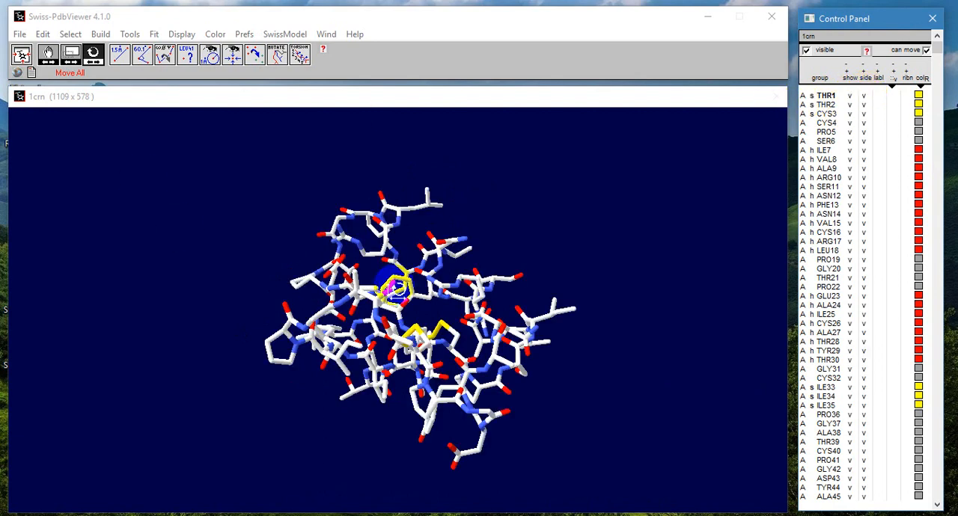
pyautogui.moveTo(395, 277); pyautogui.dragTo(360, 268)
# Step: In the 3D rendering parameters, set the smoothness of bonds, atoms and spacefilled atoms to 13
pyautogui.click(232, 54)
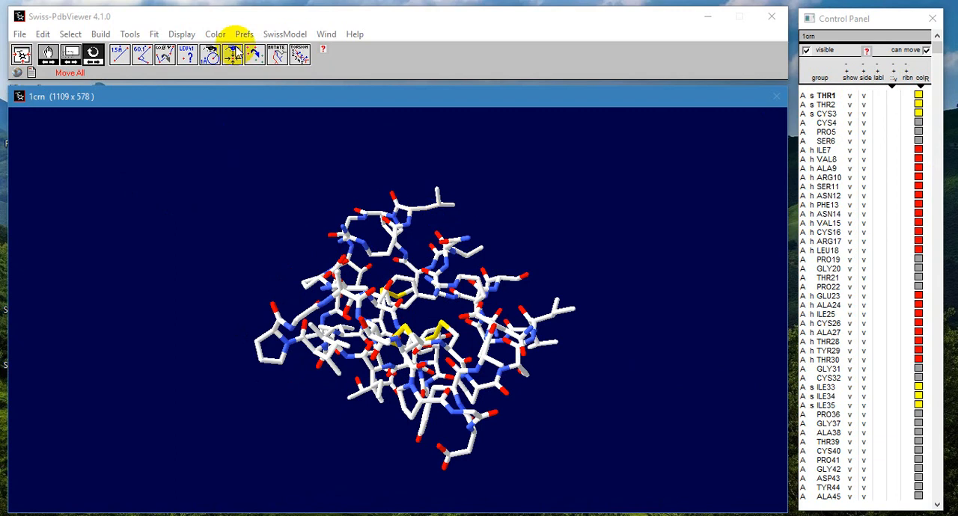
pyautogui.click(243, 35)
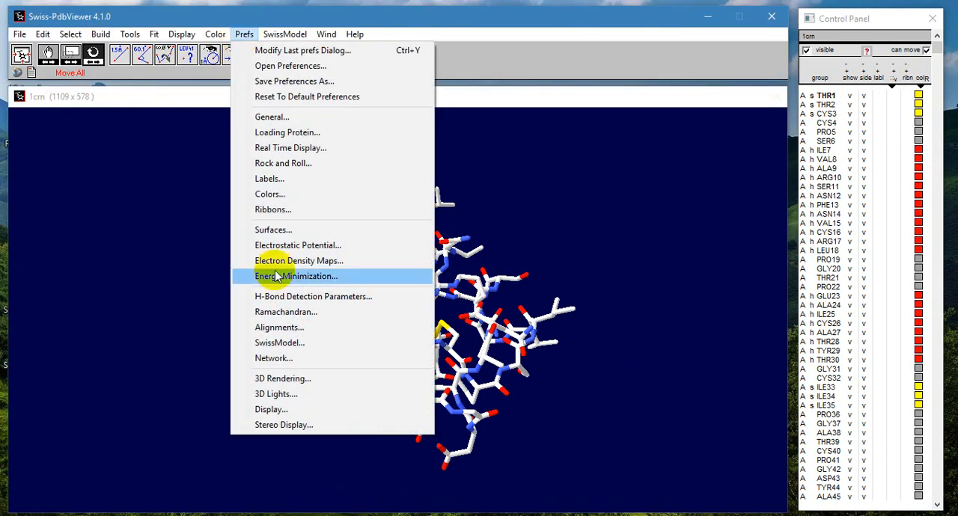
pyautogui.click(290, 379)
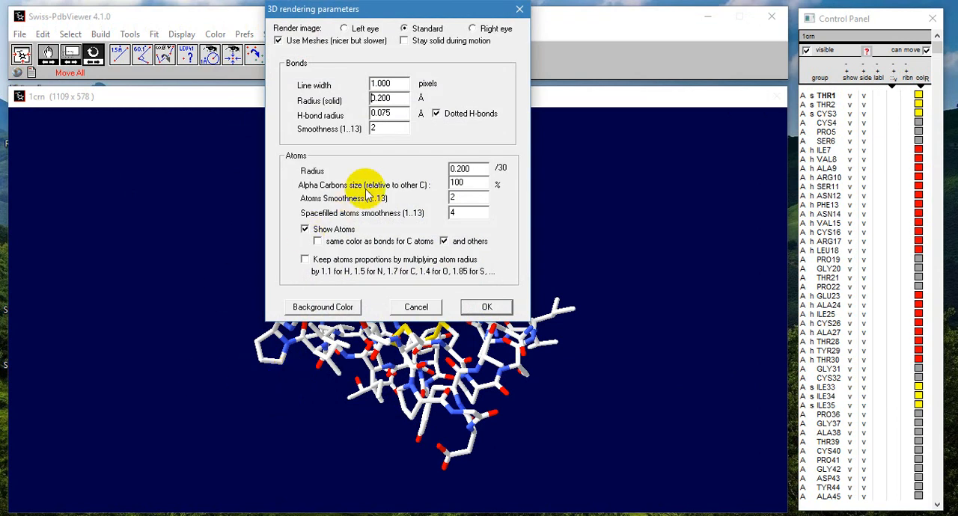
pyautogui.moveTo(380, 129); pyautogui.dragTo(360, 129)
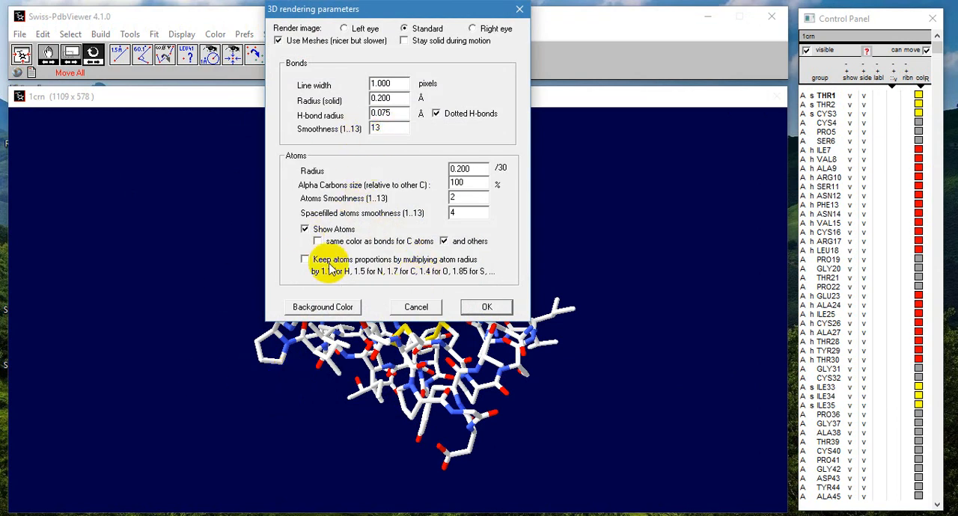
pyautogui.moveTo(472, 197); pyautogui.dragTo(426, 196)
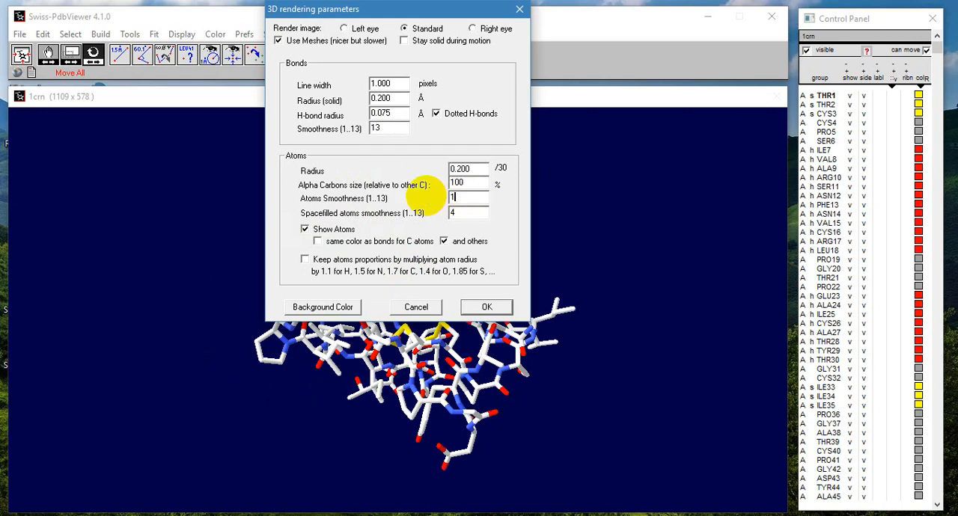
pyautogui.moveTo(474, 213); pyautogui.dragTo(441, 217)
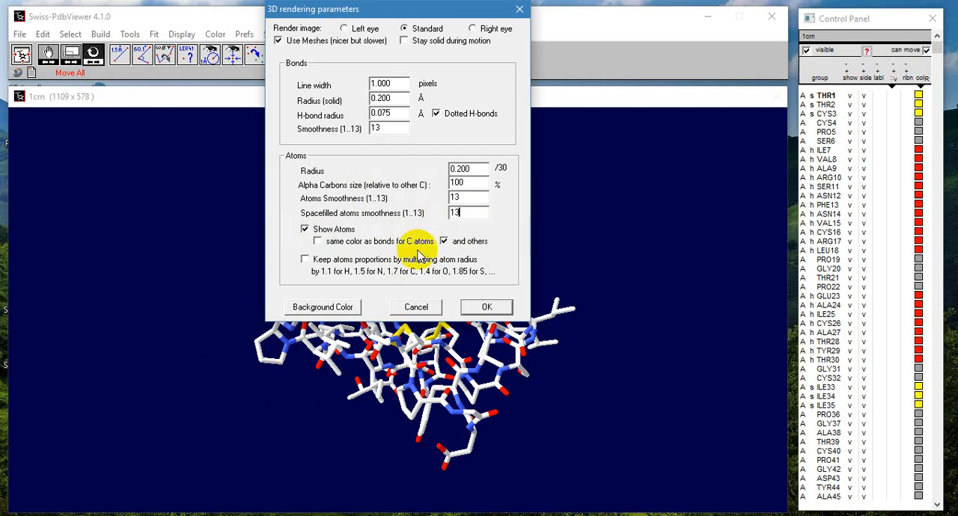
# Step: Set the solid bond radius to 0.150 Å and the atom radius to 0.400, apply the parameters, and rotate the ball-and-stick model
pyautogui.doubleClick(381, 100)
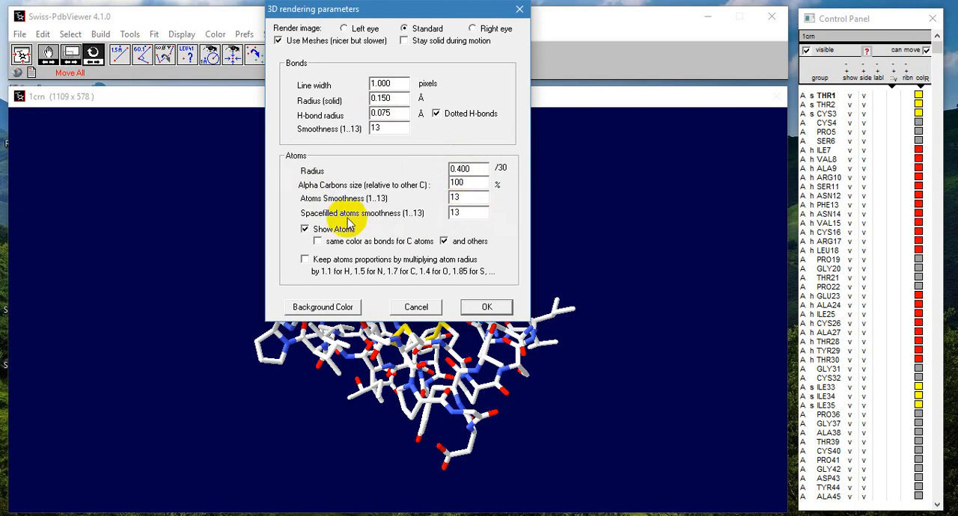
pyautogui.click(486, 309)
pyautogui.moveTo(427, 246); pyautogui.dragTo(426, 300)
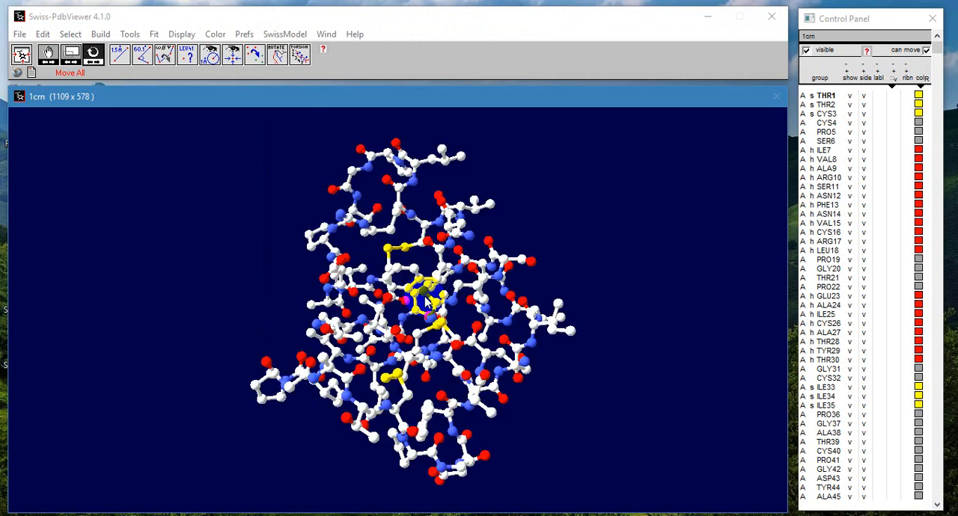
# Step: Show all residues as spacefilled atoms, rotate the molecule to examine it, and hide the spacefilled atoms again
pyautogui.click(894, 92)
pyautogui.moveTo(397, 203)
pyautogui.mouseDown()
pyautogui.moveTo(411, 255)
pyautogui.moveTo(325, 240)
pyautogui.moveTo(276, 302)
pyautogui.moveTo(356, 326)
pyautogui.mouseUp()
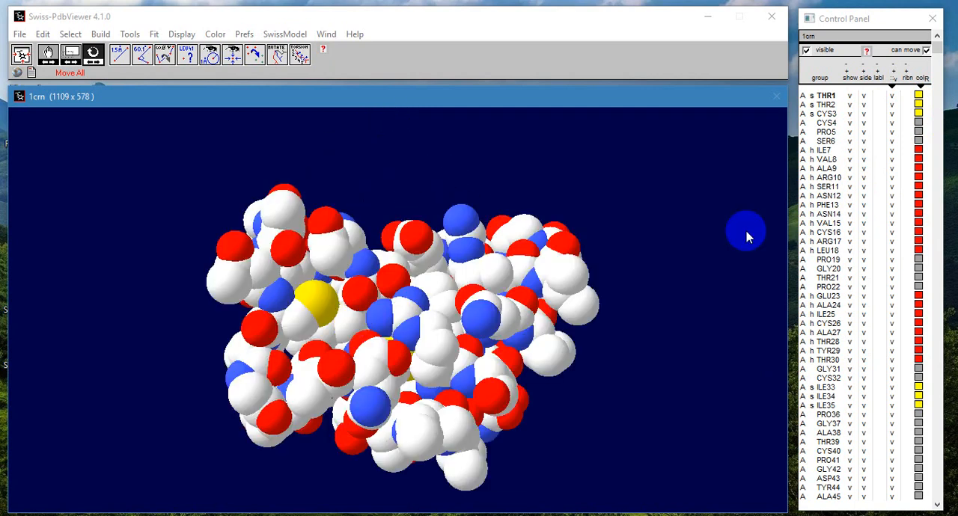
pyautogui.click(891, 94)
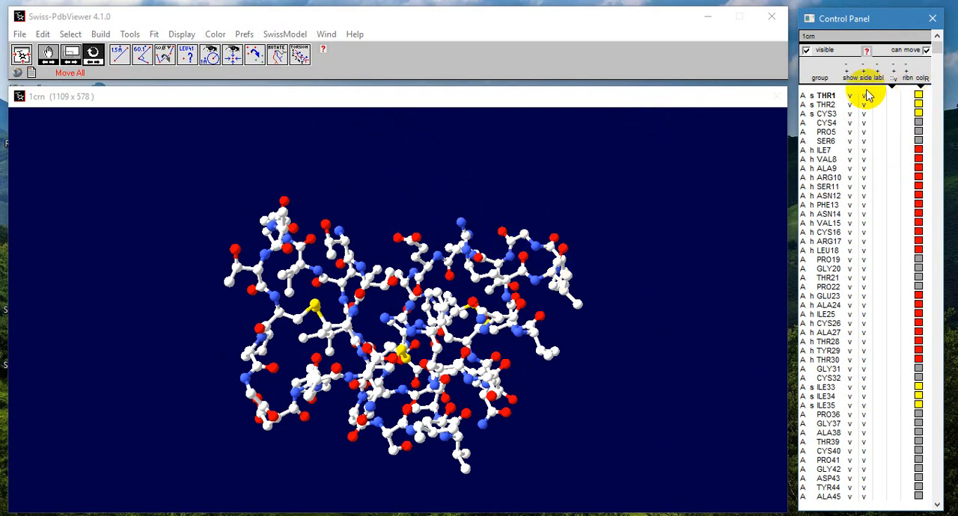
# Step: Turn off solid 3D rendering and rotate the molecule to view it as a wireframe
pyautogui.click(217, 35)
pyautogui.moveTo(183, 34)
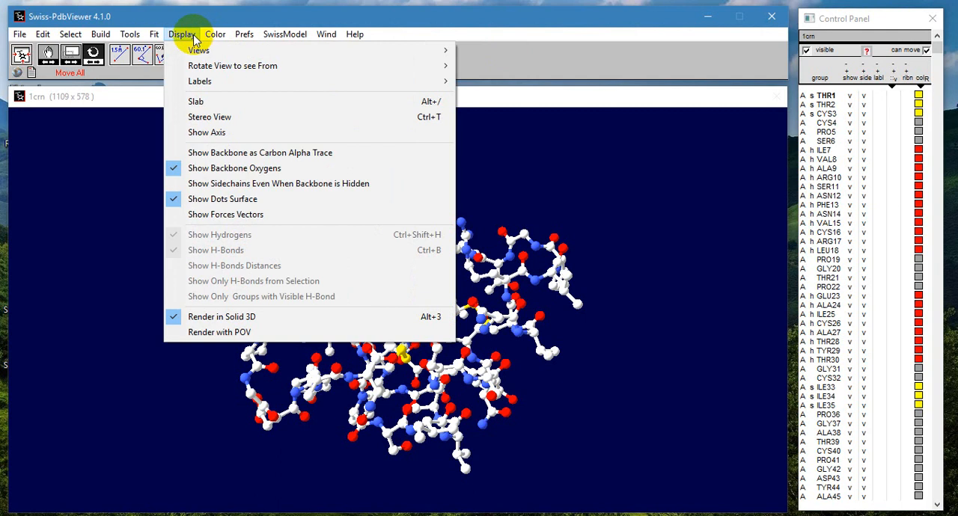
pyautogui.click(223, 319)
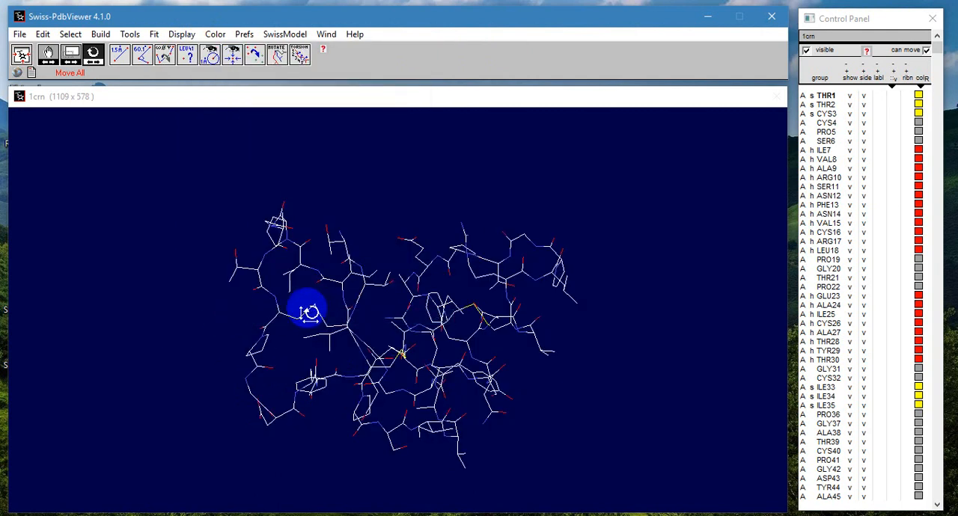
pyautogui.moveTo(423, 282)
pyautogui.mouseDown()
pyautogui.moveTo(427, 258)
pyautogui.moveTo(399, 300)
pyautogui.moveTo(403, 267)
pyautogui.moveTo(417, 271)
pyautogui.mouseUp()
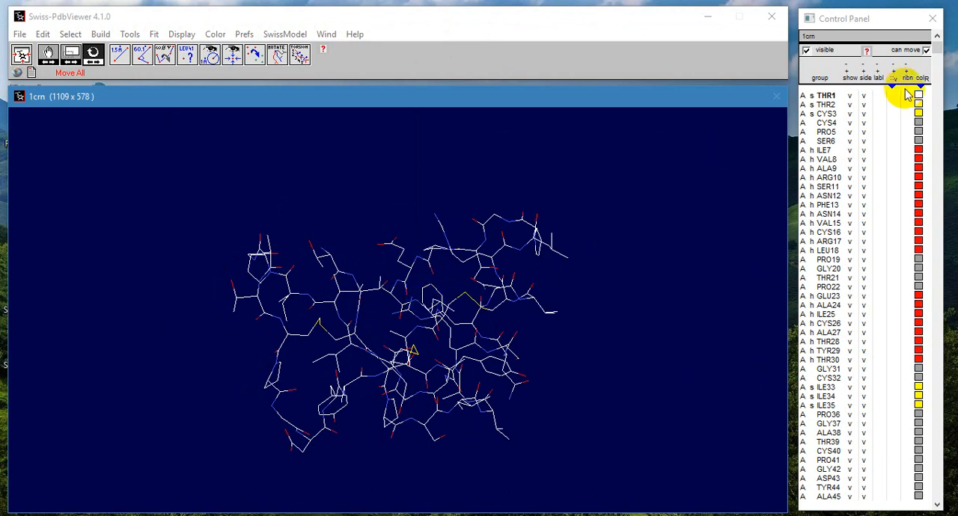
# Step: Display only the ribbons of all residues, turn off solid ribbon rendering so they are drawn as strands, and rotate the molecule
pyautogui.click(905, 96)
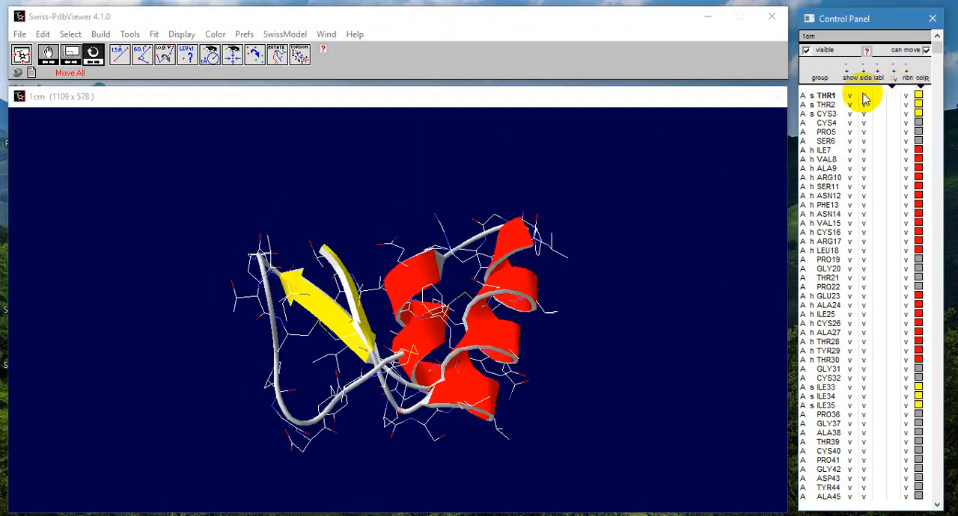
pyautogui.click(850, 97)
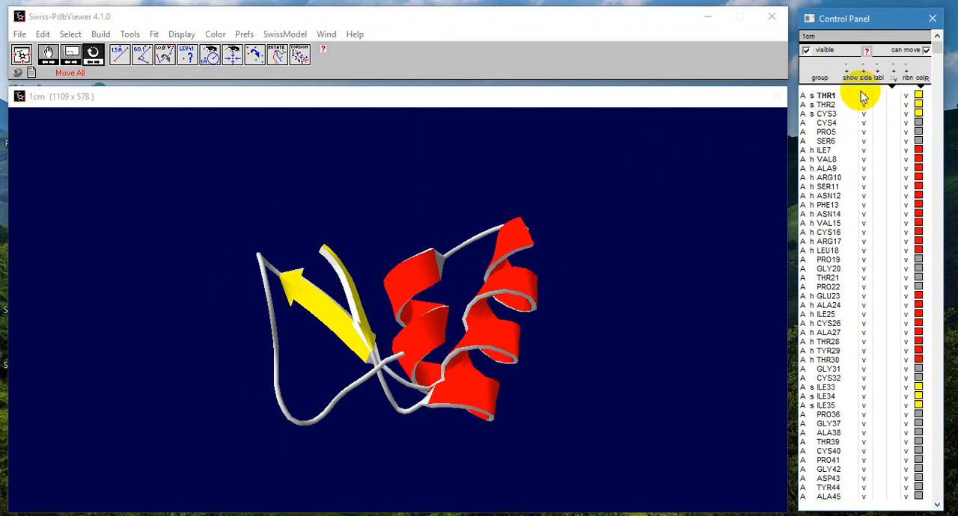
pyautogui.click(245, 34)
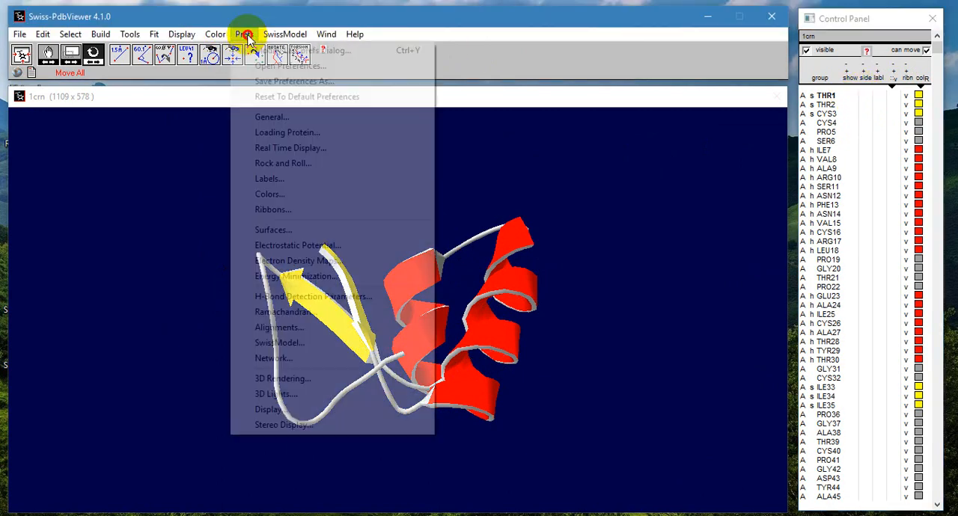
pyautogui.click(293, 211)
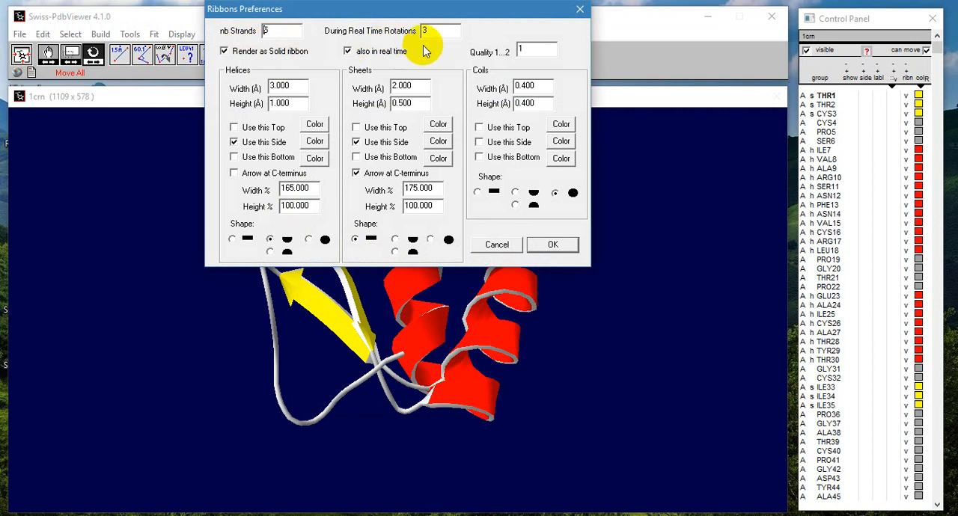
pyautogui.click(224, 51)
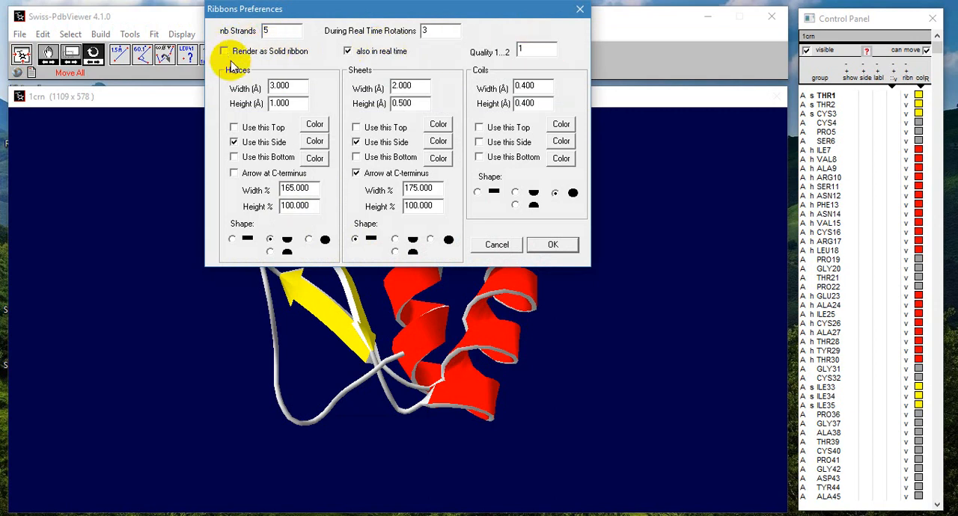
pyautogui.click(551, 245)
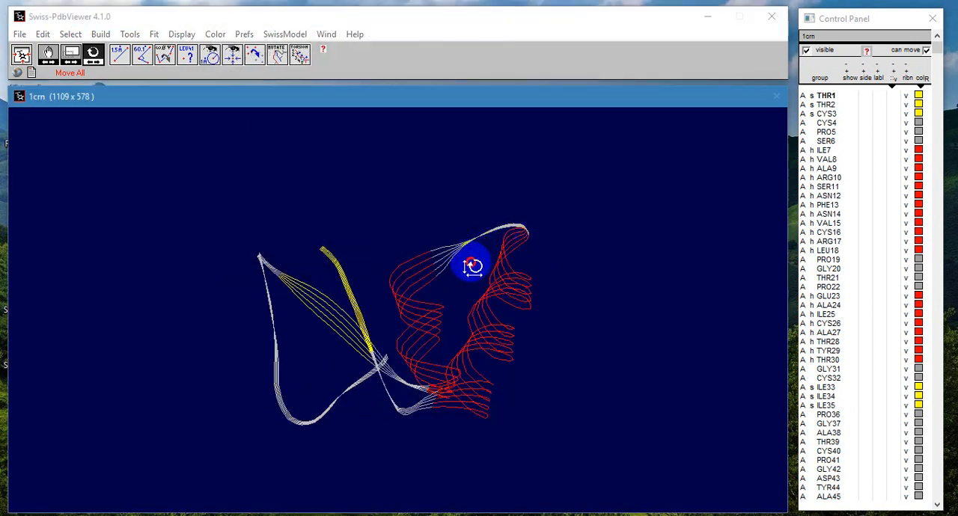
pyautogui.moveTo(472, 264); pyautogui.dragTo(416, 256)
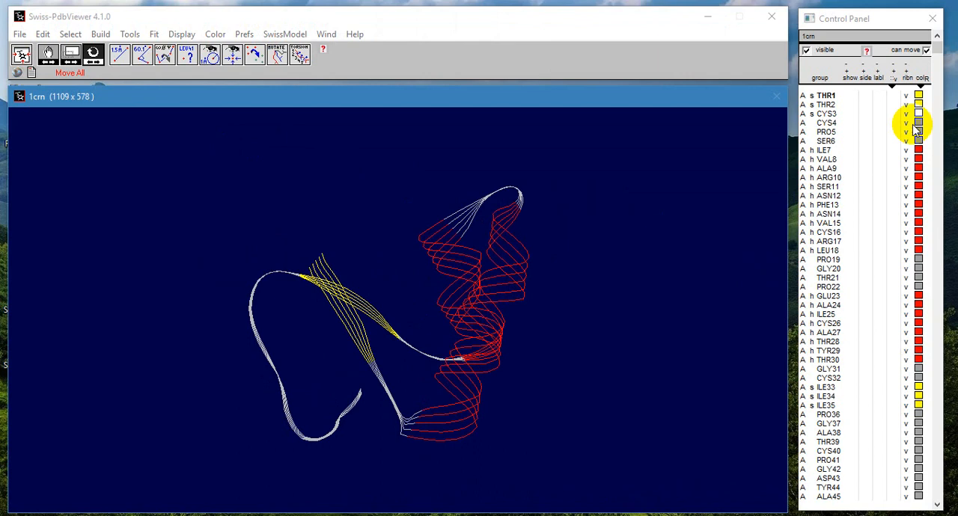
# Step: Replace the ribbon strands with the wireframe backbone and side chains of all residues, and rotate the molecule to examine it
pyautogui.click(907, 93)
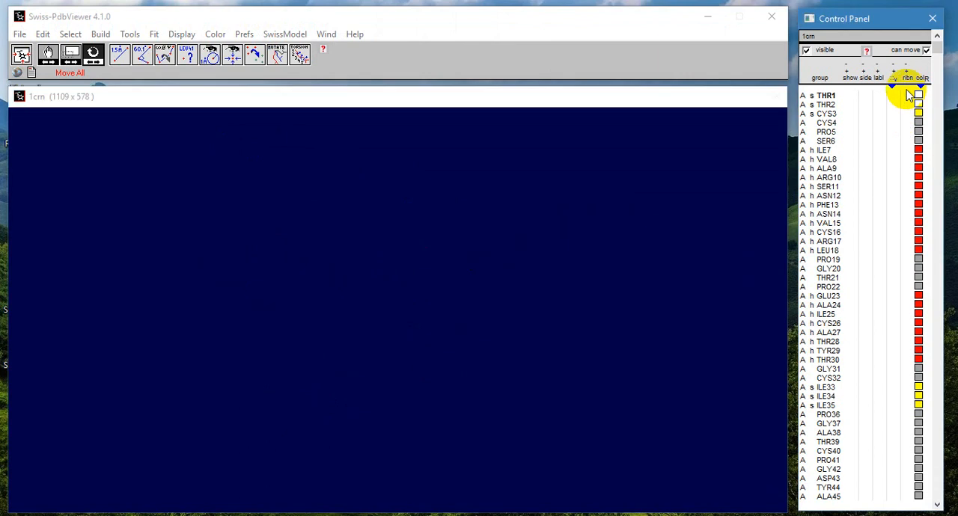
pyautogui.click(849, 95)
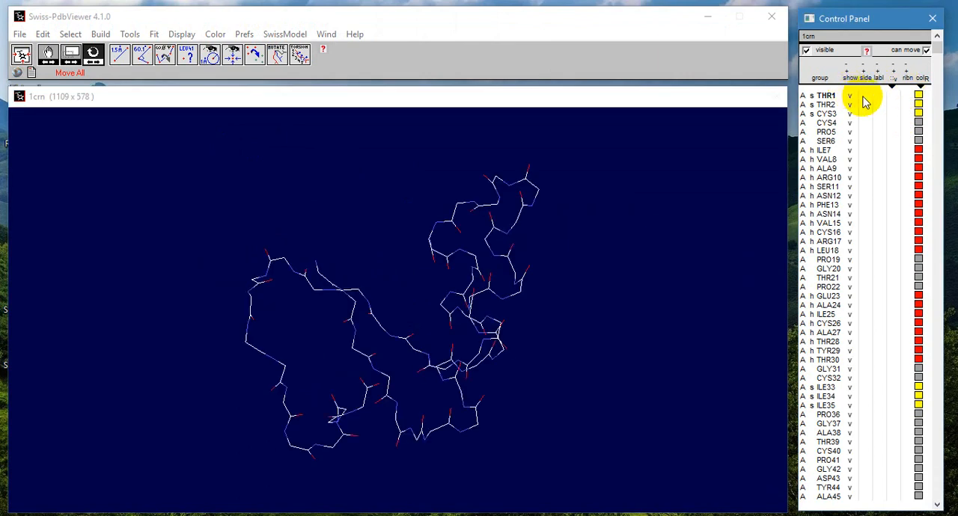
pyautogui.click(868, 94)
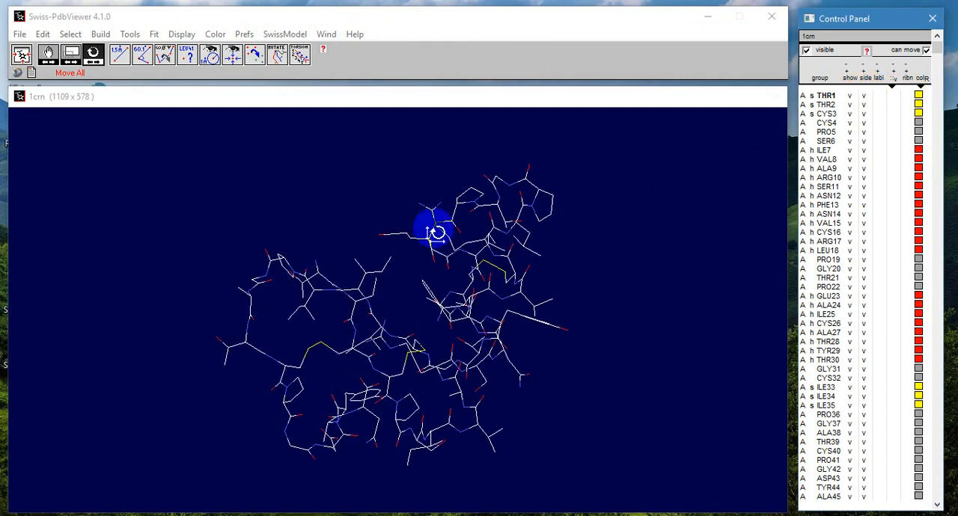
pyautogui.moveTo(435, 233); pyautogui.dragTo(421, 219)
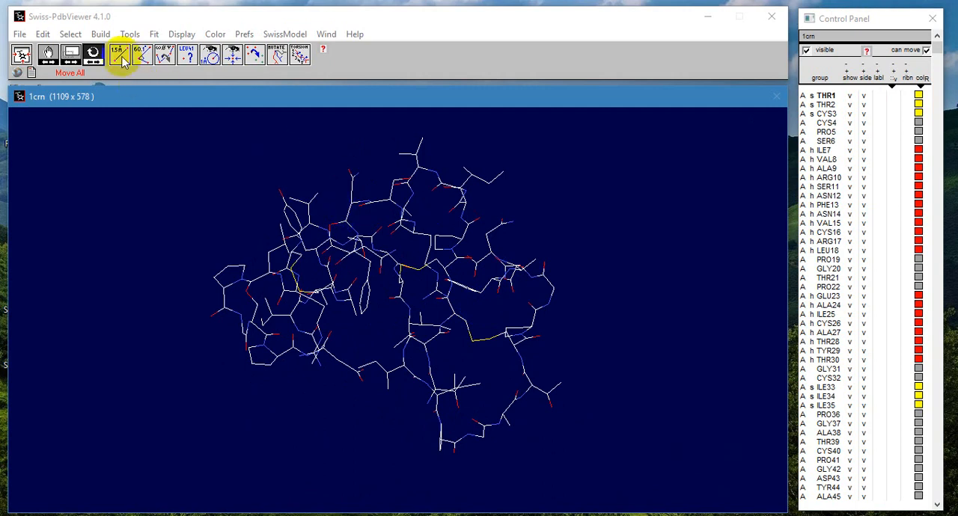
# Step: Measure the distance between two bonded atoms at the end of the ILE34 side chain and the angle between neighbouring atoms beside it
pyautogui.click(71, 54)
pyautogui.moveTo(207, 154); pyautogui.dragTo(442, 252)
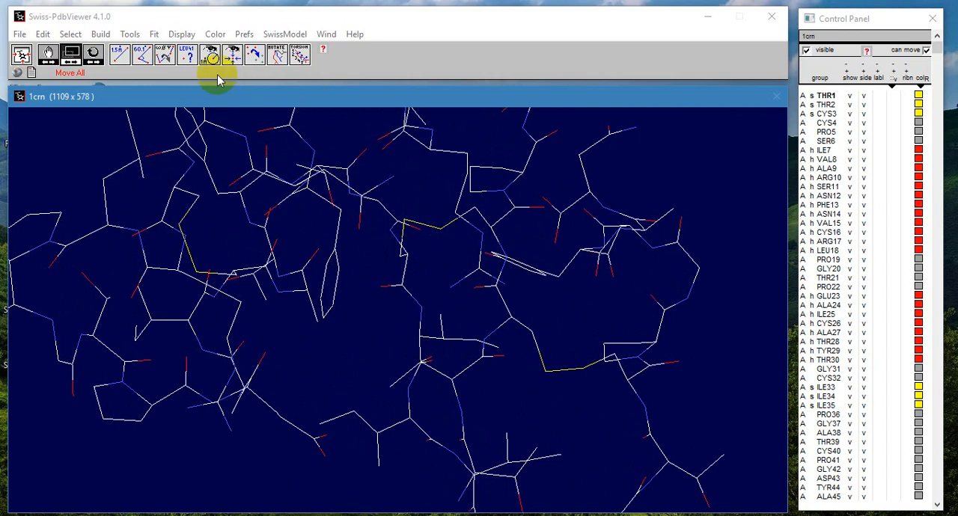
pyautogui.click(118, 58)
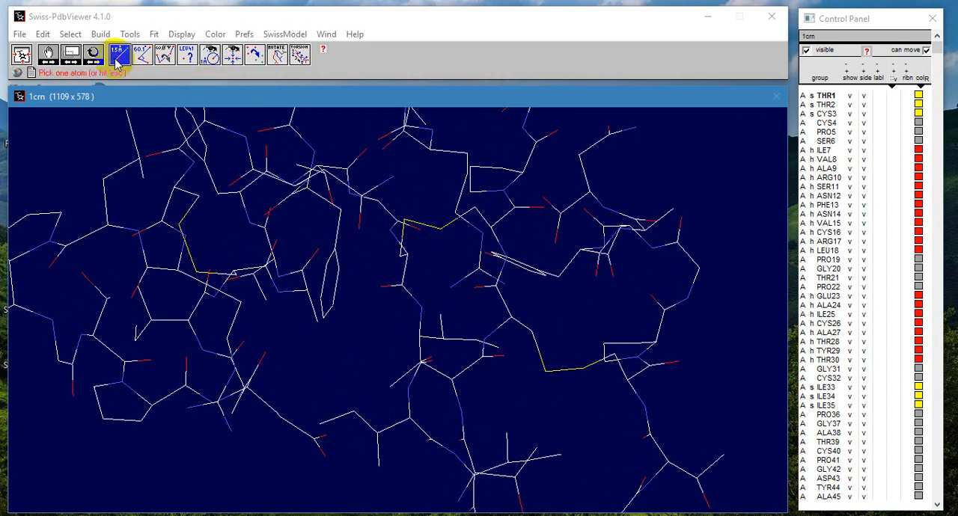
pyautogui.click(320, 424)
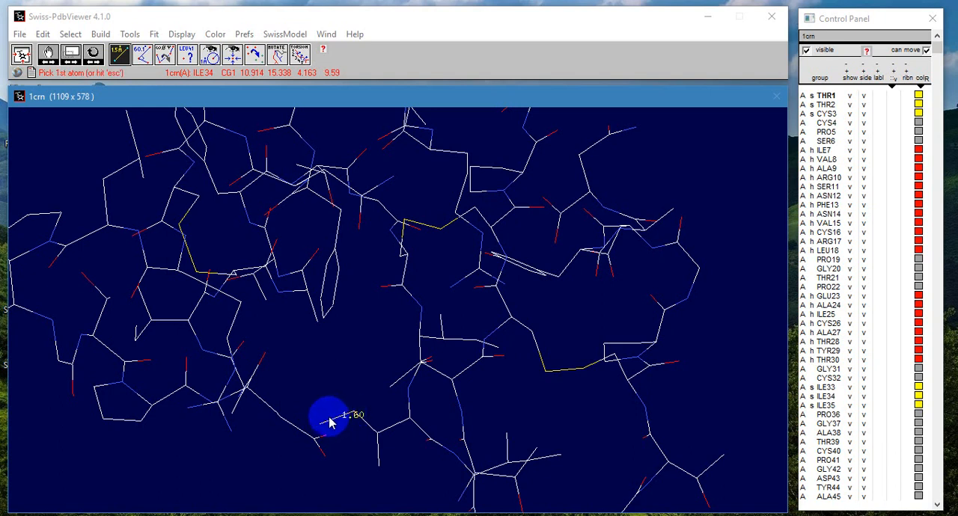
pyautogui.click(144, 59)
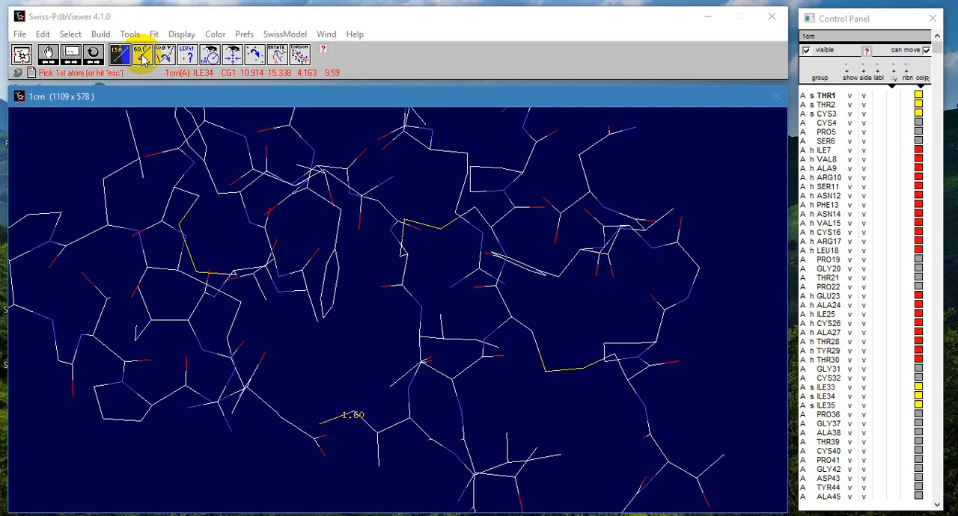
pyautogui.click(142, 56)
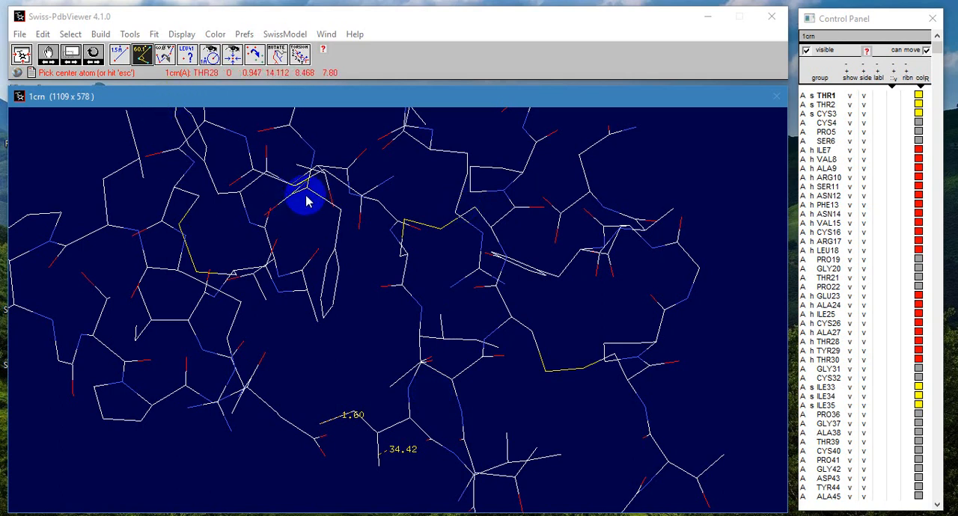
# Step: Measure the omega, phi and psi torsion angles at several backbone atoms around GLY42
pyautogui.click(164, 53)
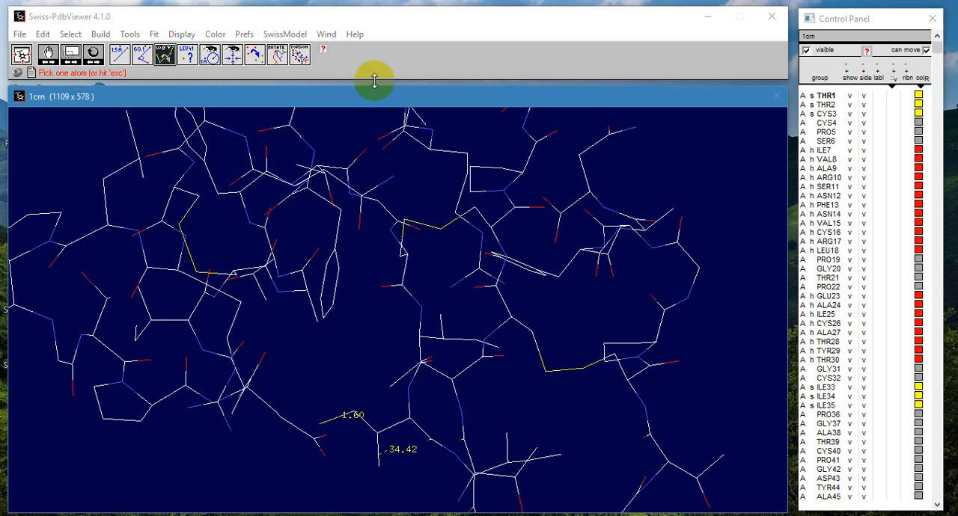
pyautogui.click(605, 325)
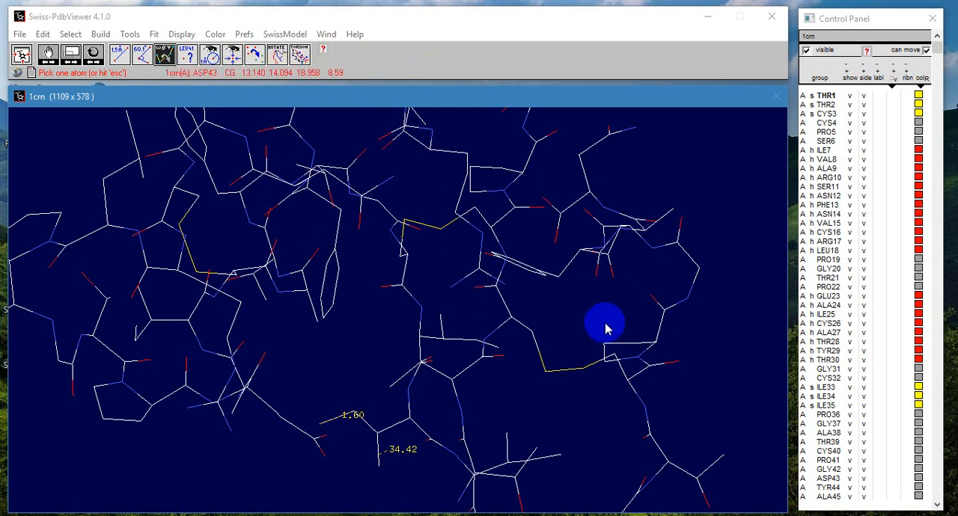
pyautogui.click(656, 338)
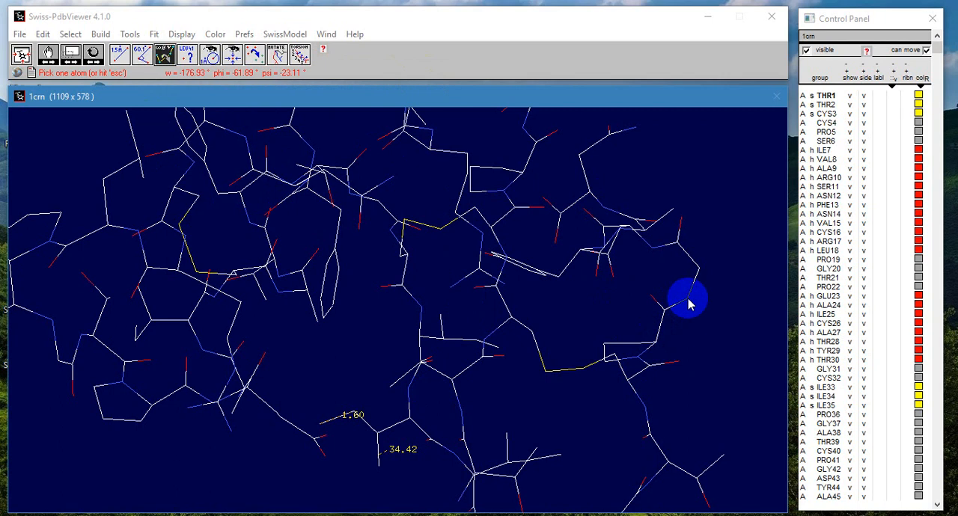
pyautogui.click(701, 271)
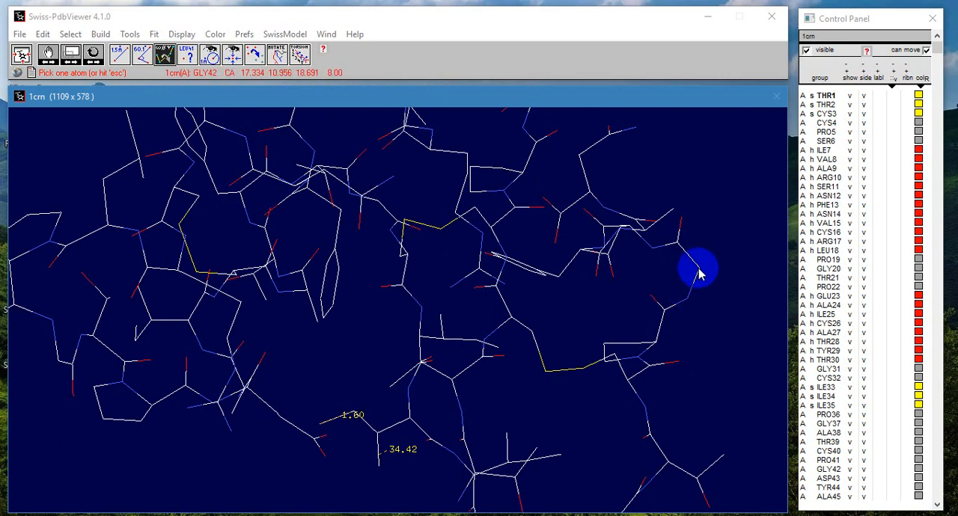
pyautogui.click(697, 272)
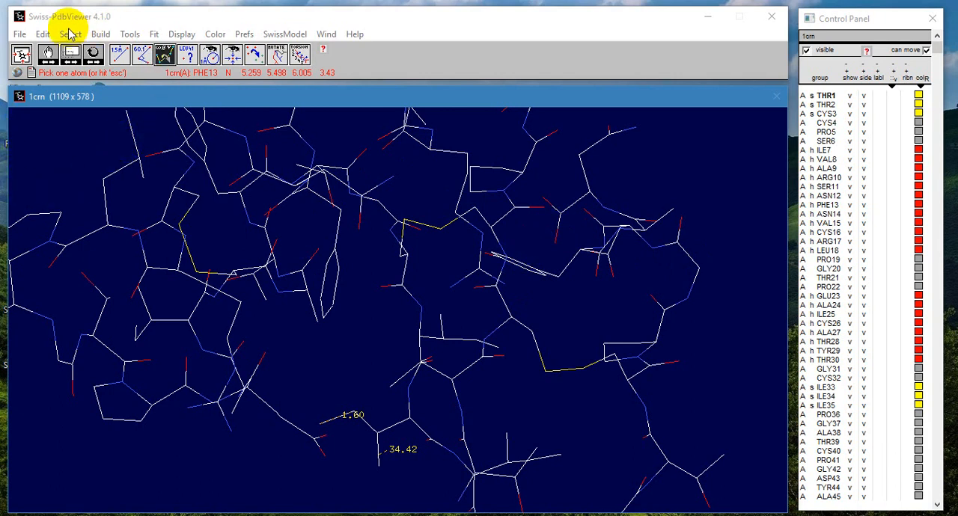
# Step: Fit the whole molecule in the view and label the CG2 atom of VAL8 with its residue and atom name
pyautogui.click(21, 54)
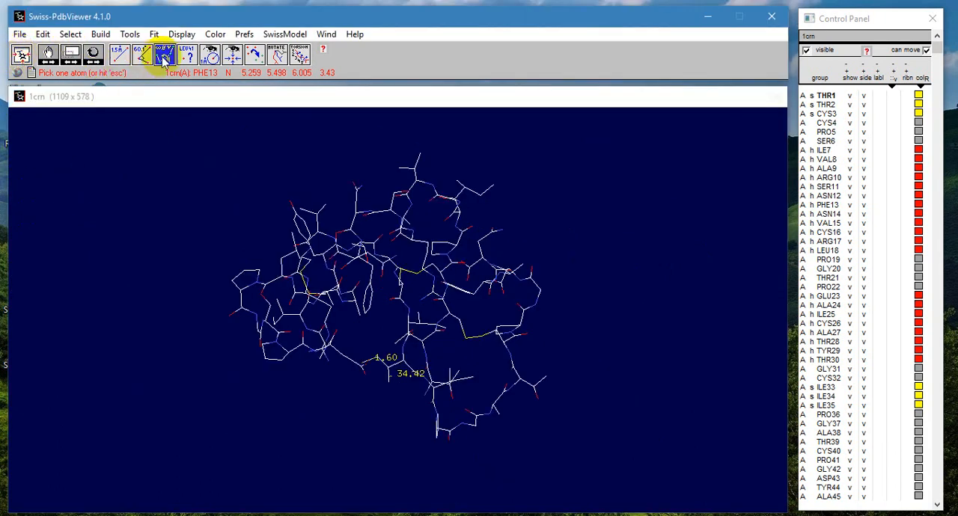
pyautogui.click(187, 60)
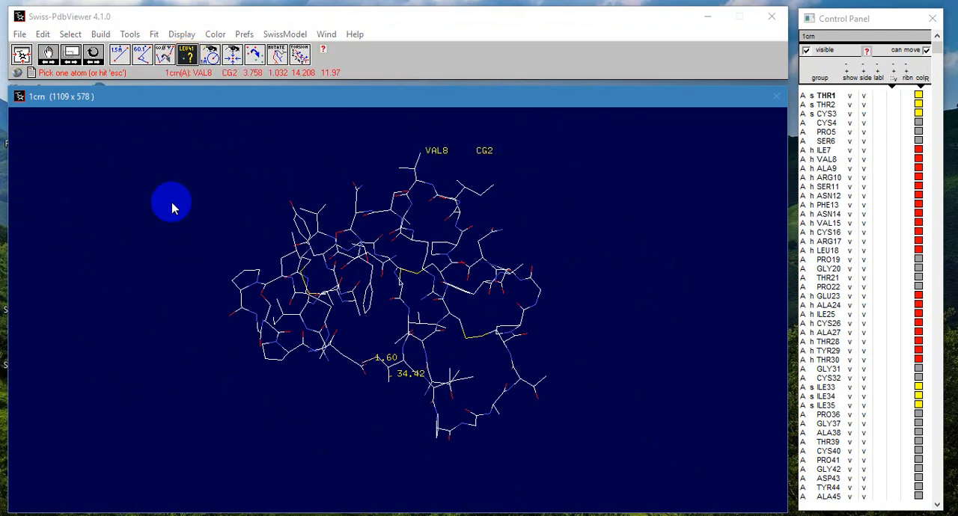
# Step: Select all residues and show them in a Ramachandran plot
pyautogui.click(70, 34)
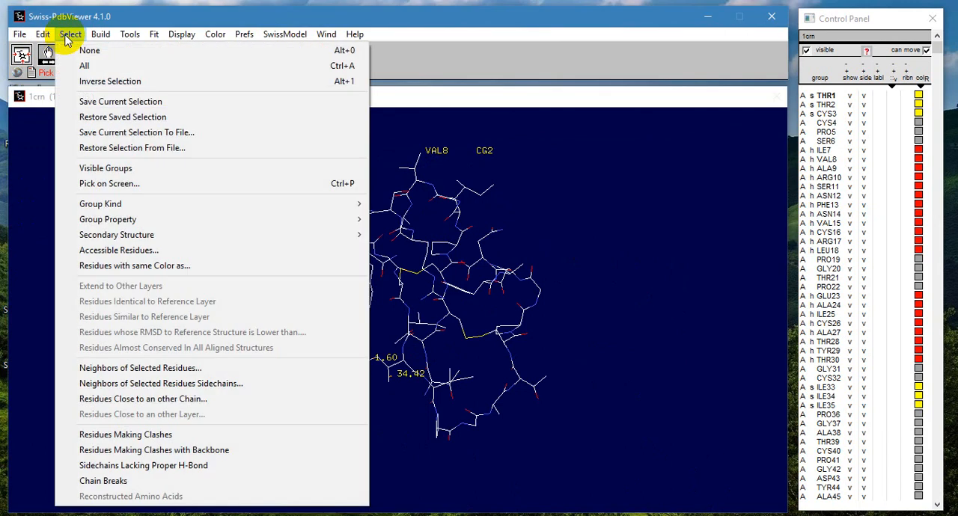
pyautogui.click(85, 66)
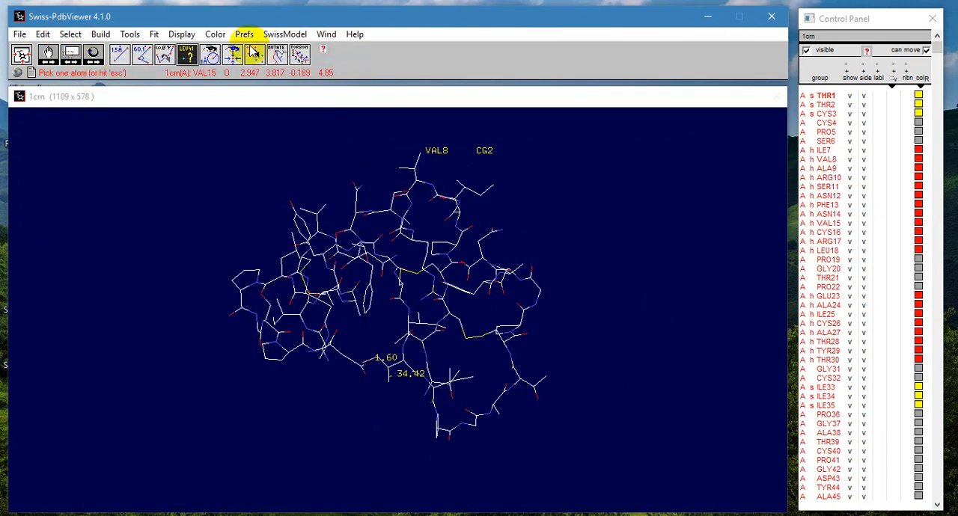
pyautogui.click(326, 34)
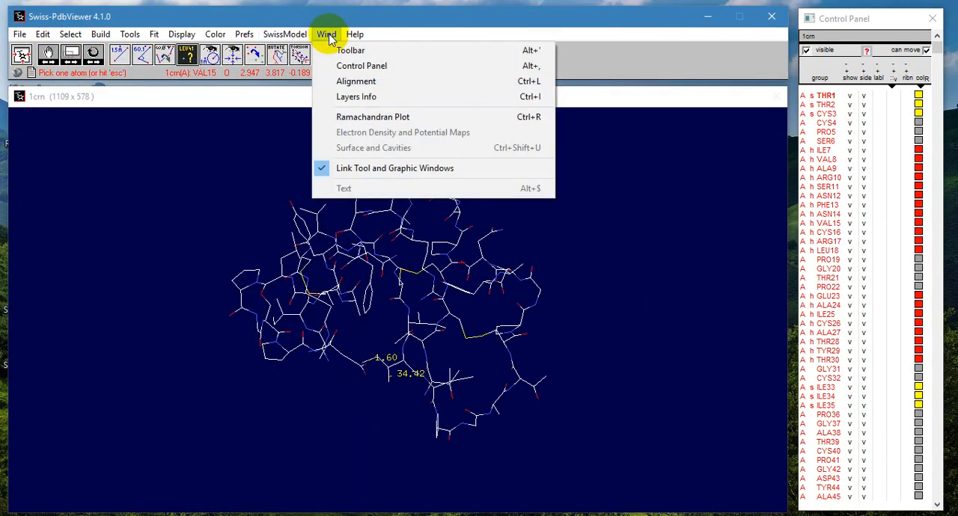
pyautogui.click(386, 118)
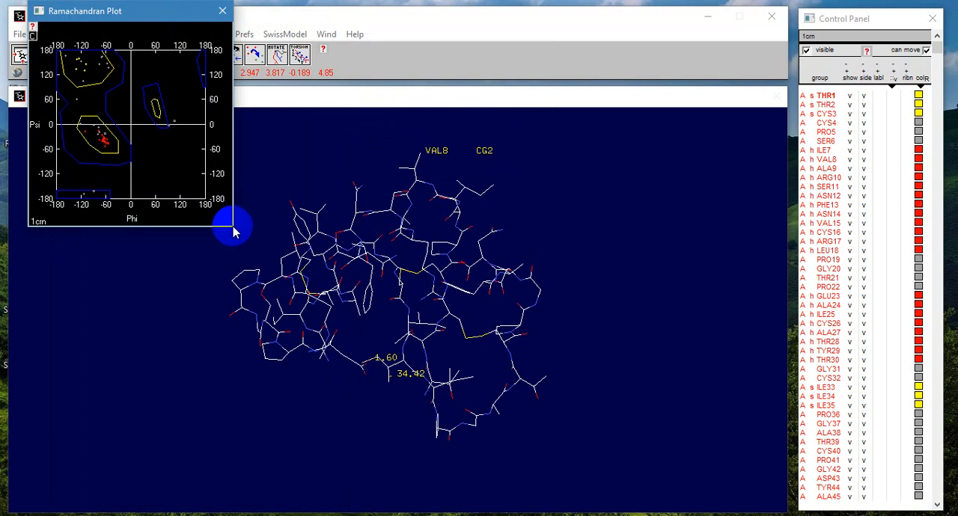
# Step: Enlarge the Ramachandran plot window and move it aside so that part of the molecule stays uncovered
pyautogui.moveTo(234, 227); pyautogui.dragTo(505, 510)
pyautogui.moveTo(349, 10); pyautogui.dragTo(461, 27)
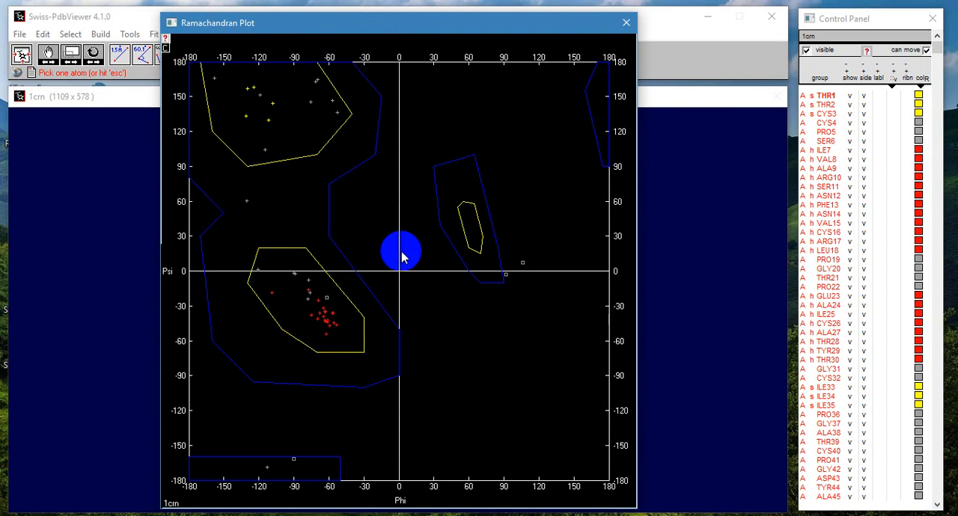
pyautogui.moveTo(392, 33); pyautogui.dragTo(656, 49)
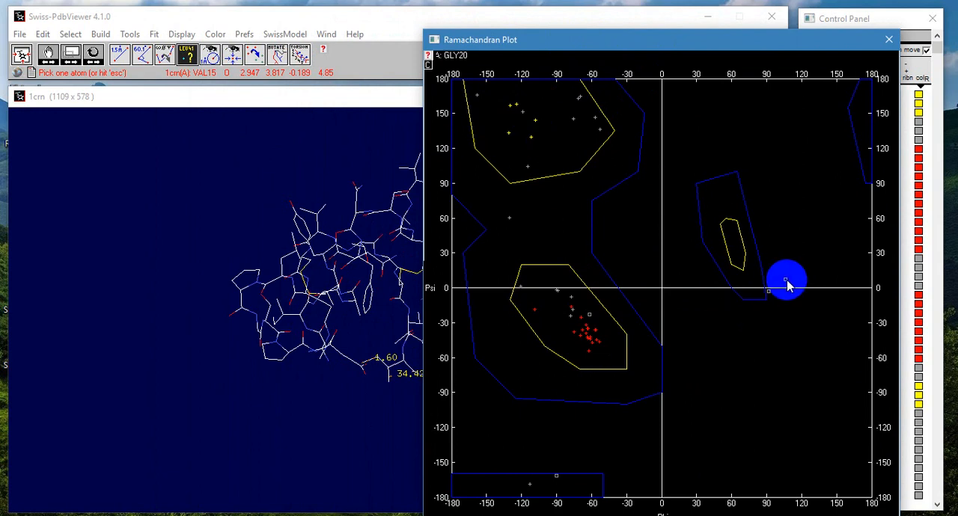
# Step: Shift GLY20 to about phi 103, psi 30 and GLY42 to about phi -97, psi 37 in the plot, and move the square near psi -160 upward
pyautogui.moveTo(785, 281)
pyautogui.mouseDown()
pyautogui.moveTo(796, 286)
pyautogui.moveTo(765, 292)
pyautogui.moveTo(792, 257)
pyautogui.moveTo(770, 252)
pyautogui.moveTo(792, 244)
pyautogui.moveTo(785, 217)
pyautogui.moveTo(782, 268)
pyautogui.moveTo(737, 258)
pyautogui.moveTo(781, 257)
pyautogui.mouseUp()
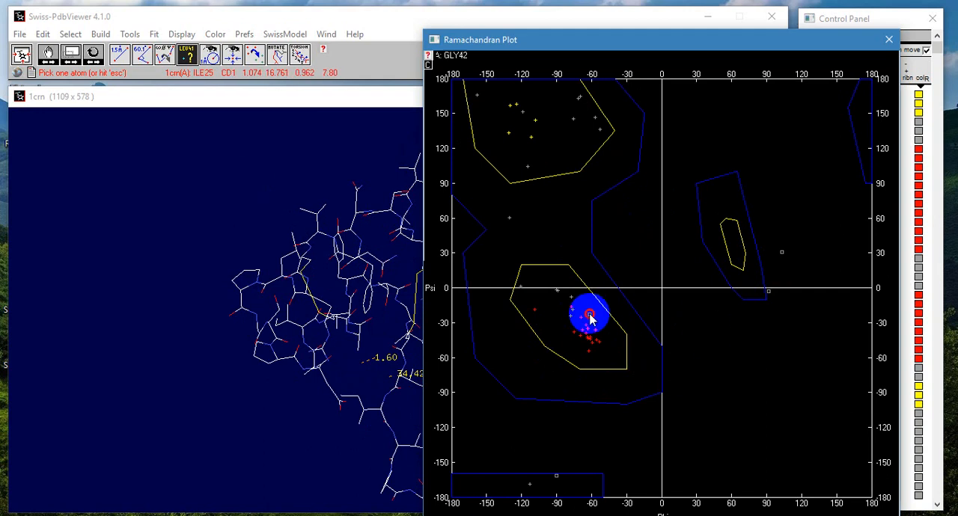
pyautogui.moveTo(590, 308)
pyautogui.mouseDown()
pyautogui.moveTo(626, 306)
pyautogui.moveTo(546, 248)
pyautogui.mouseUp()
pyautogui.click(556, 477)
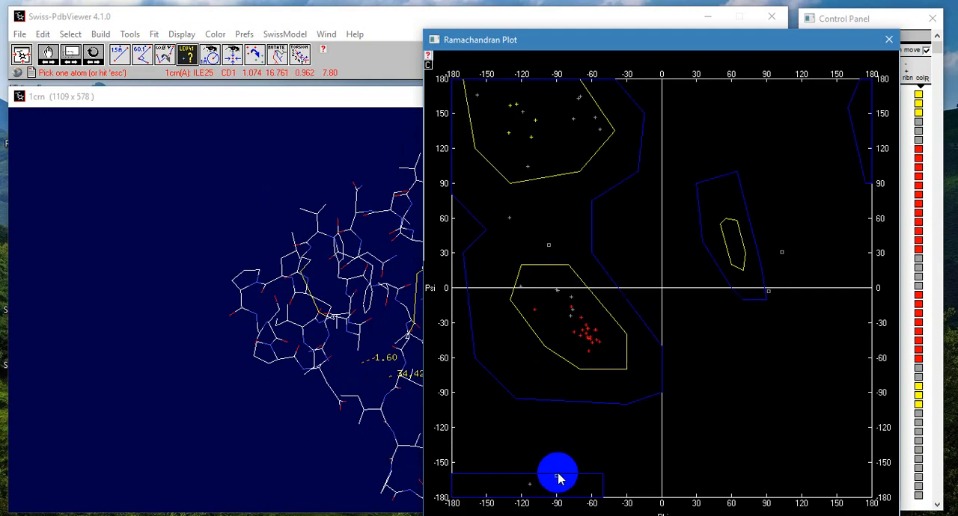
pyautogui.moveTo(556, 478)
pyautogui.mouseDown()
pyautogui.moveTo(530, 434)
pyautogui.moveTo(552, 441)
pyautogui.mouseUp()
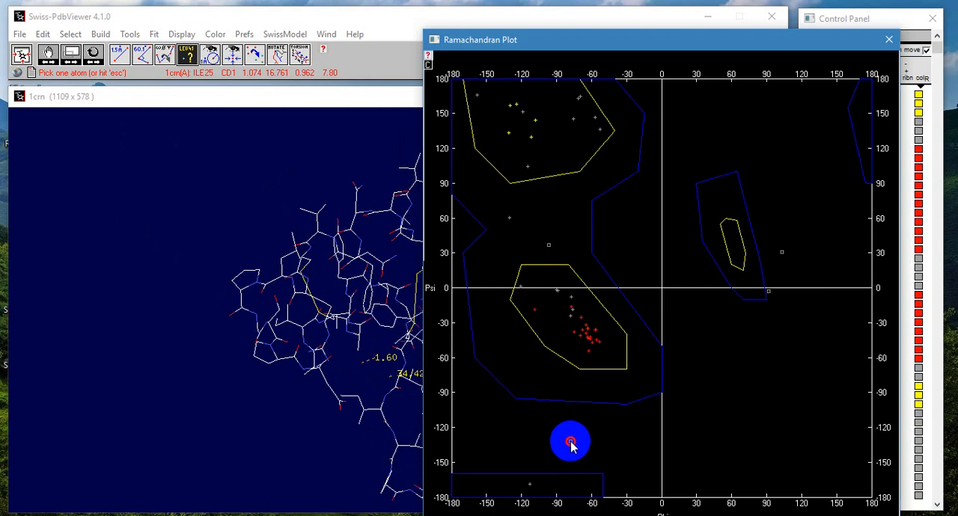